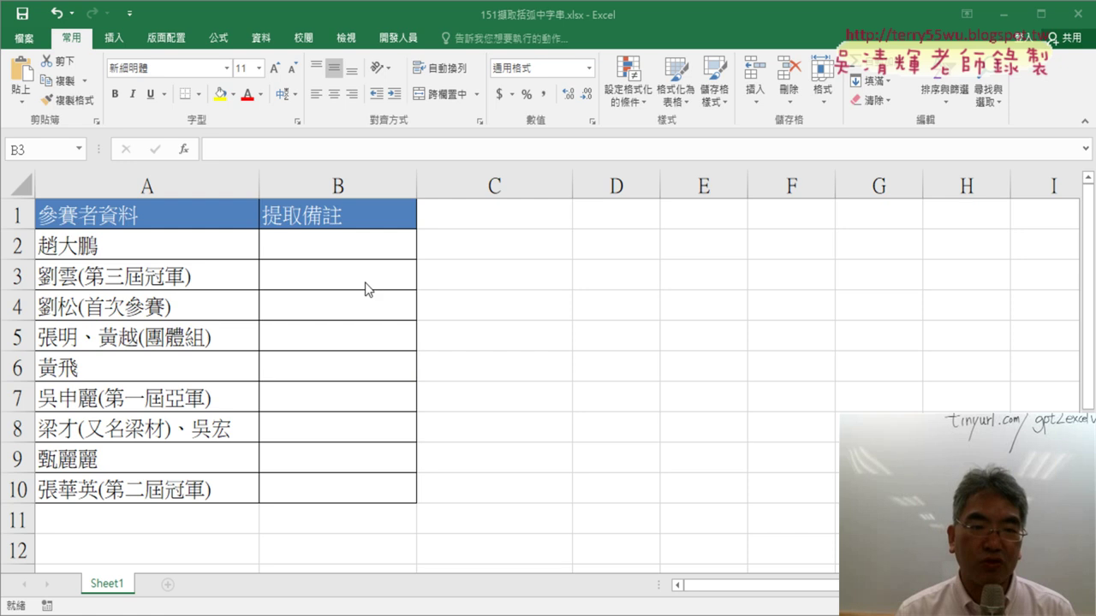
# Select B3 and open Insert Function filtered to the 文字 (Text) category.
pyautogui.click(380, 278)
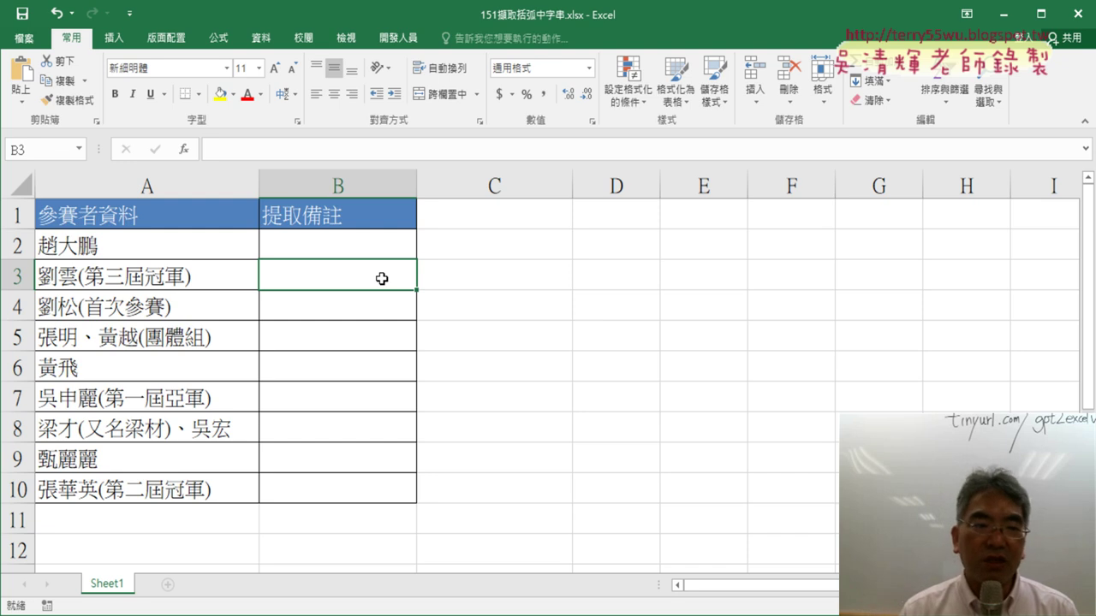
pyautogui.click(185, 149)
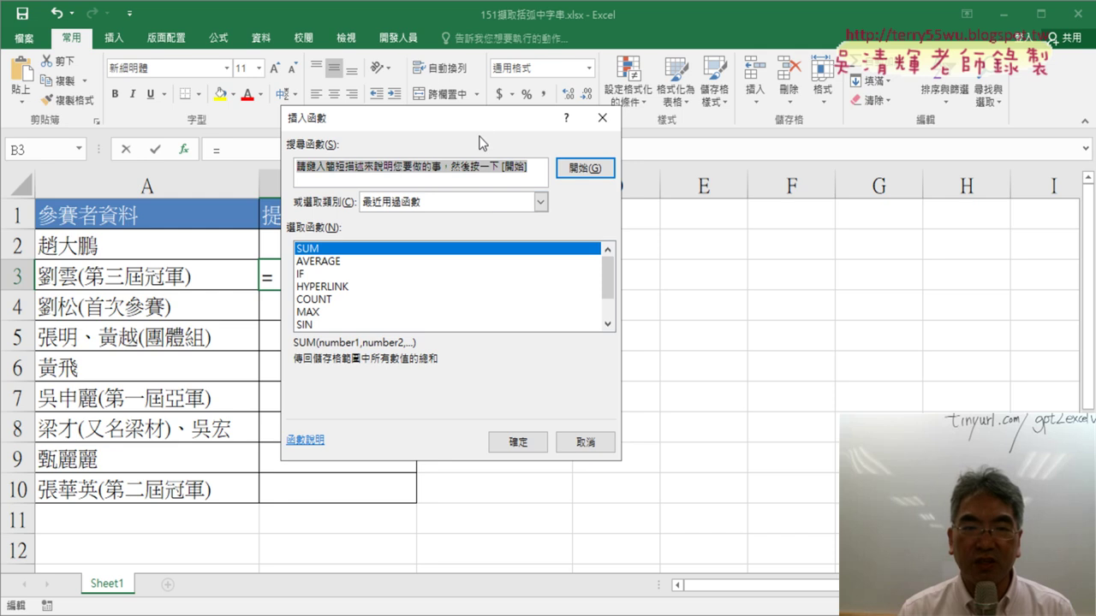
pyautogui.moveTo(478, 117); pyautogui.dragTo(635, 107)
pyautogui.click(695, 191)
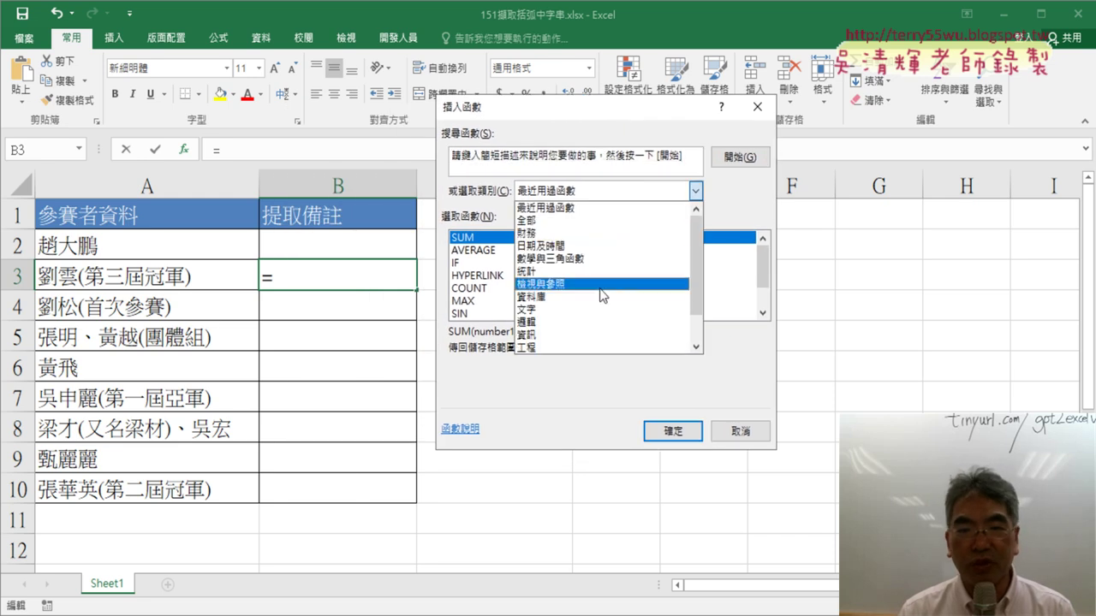
pyautogui.click(602, 310)
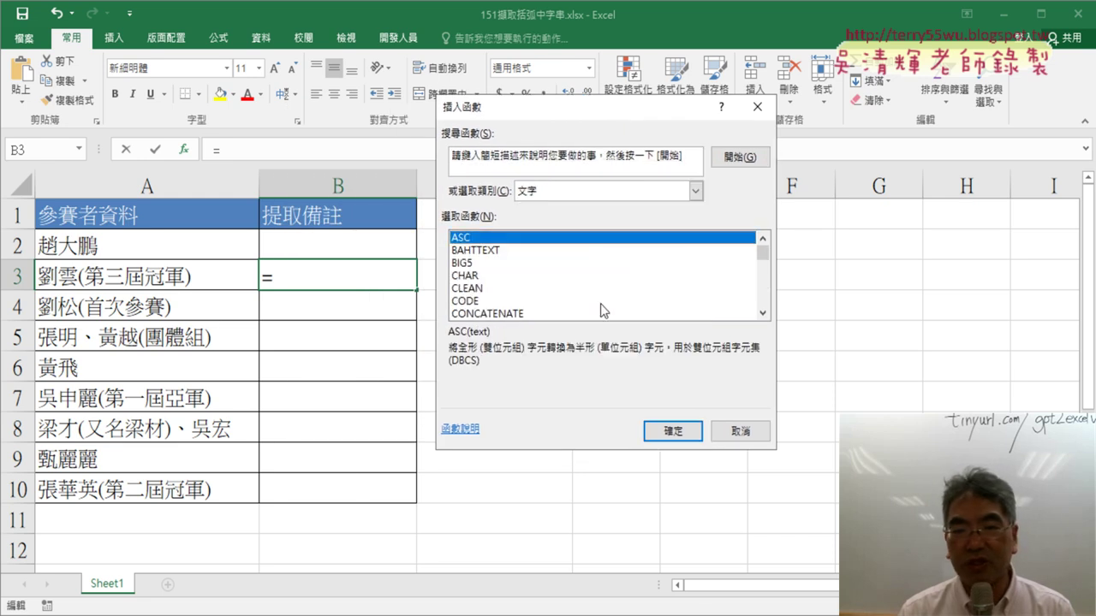
# Scroll the 文字 function list and select FIND.
pyautogui.click(762, 313)
pyautogui.click(763, 314)
pyautogui.click(763, 313)
pyautogui.click(763, 313)
pyautogui.click(763, 313)
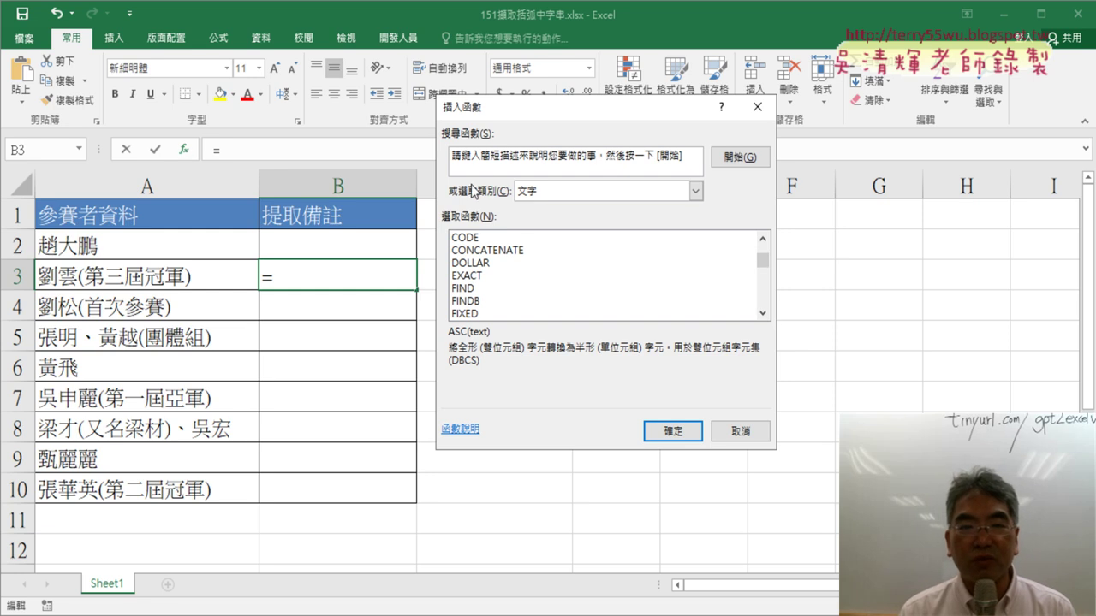
pyautogui.click(564, 191)
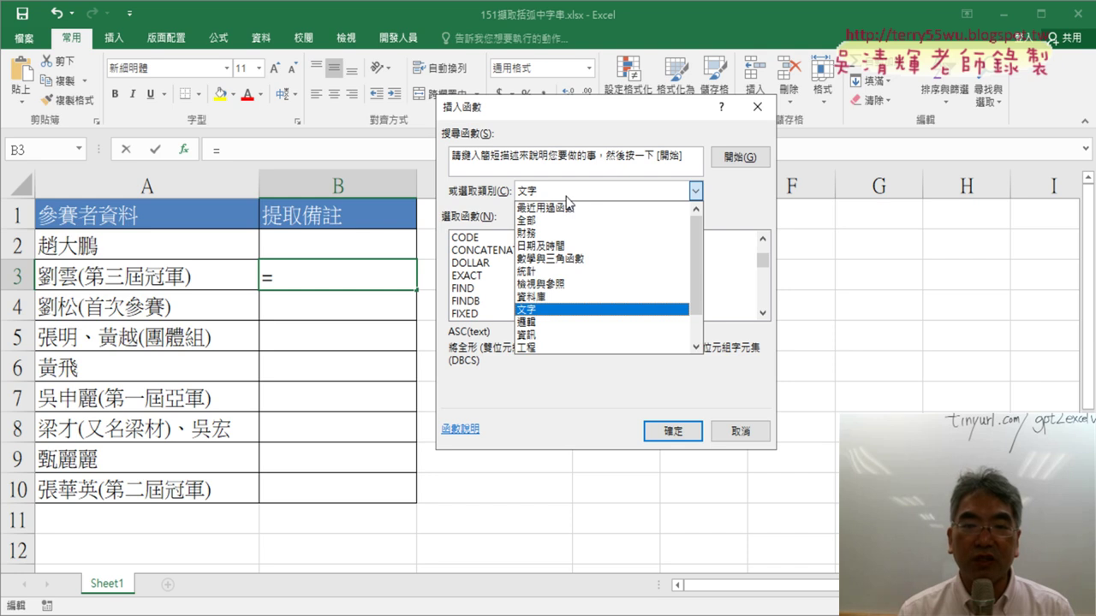
pyautogui.click(552, 309)
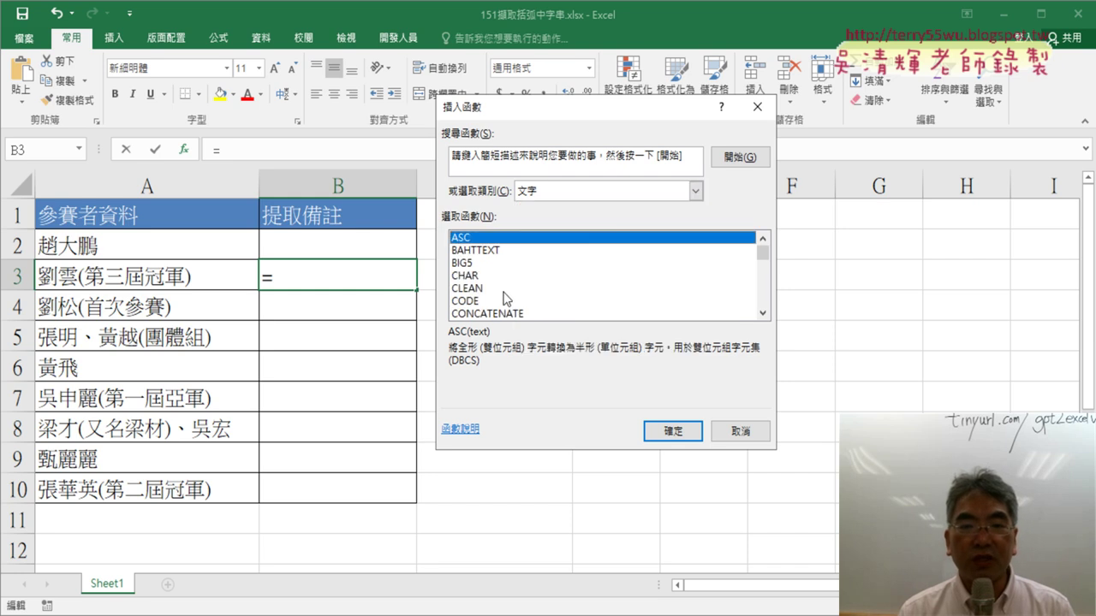
pyautogui.click(763, 313)
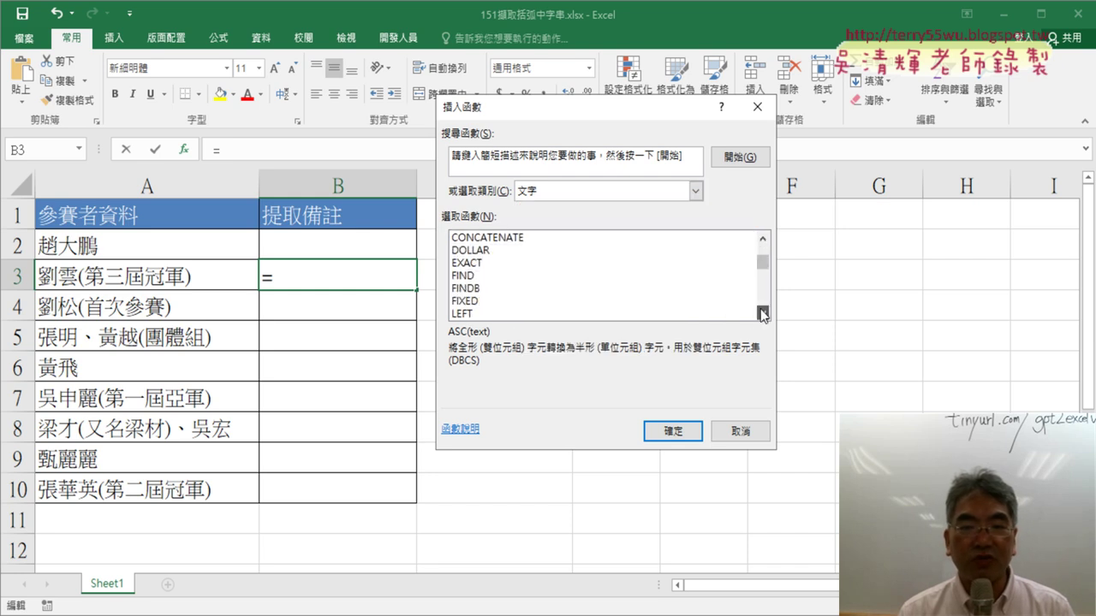
pyautogui.click(460, 278)
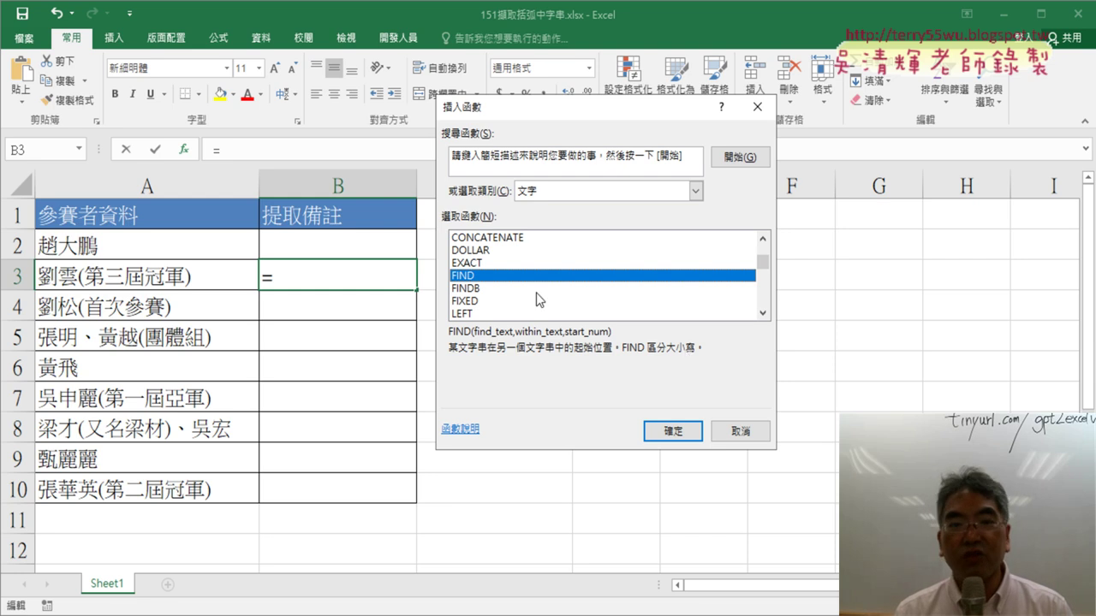
# Scroll the text functions and view the SEARCH function's description.
pyautogui.click(762, 314)
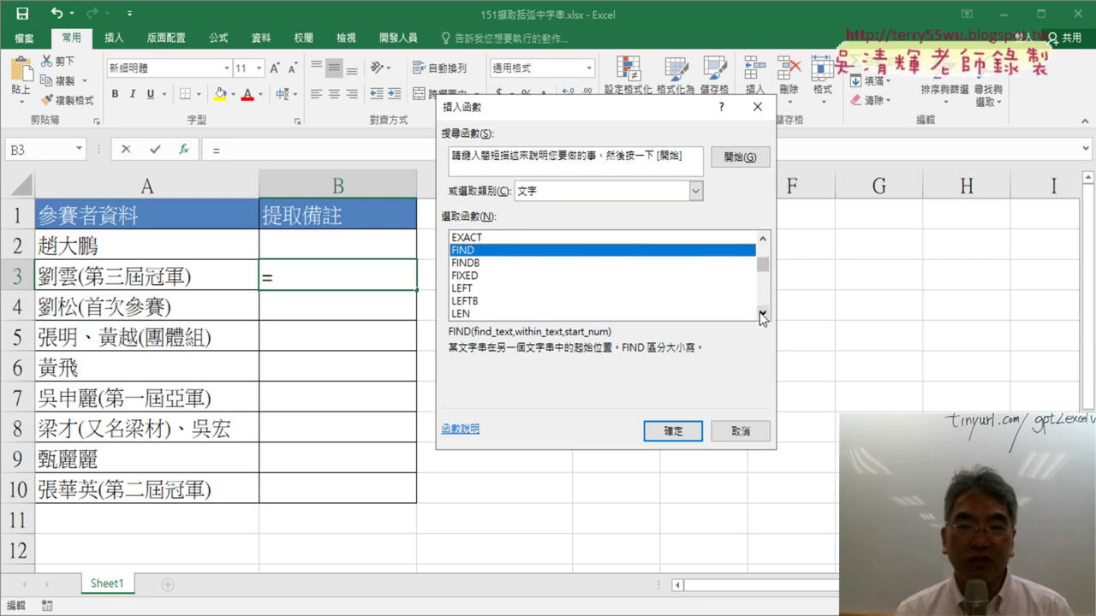
pyautogui.click(762, 314)
pyautogui.click(762, 314)
pyautogui.click(762, 314)
pyautogui.click(762, 314)
pyautogui.click(762, 314)
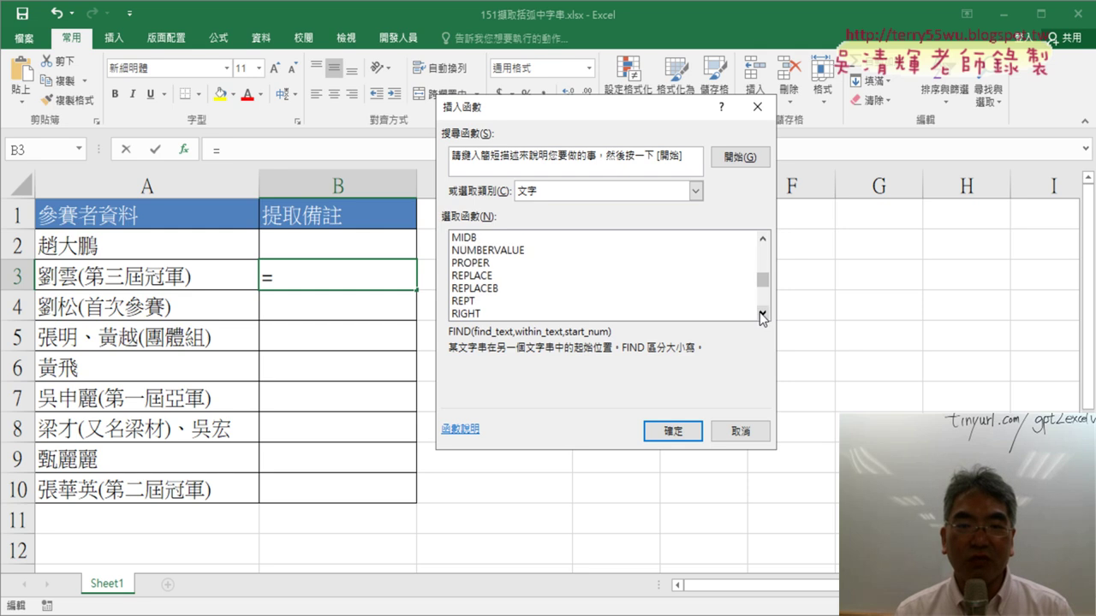
pyautogui.click(762, 314)
pyautogui.click(761, 314)
pyautogui.click(761, 314)
pyautogui.click(762, 314)
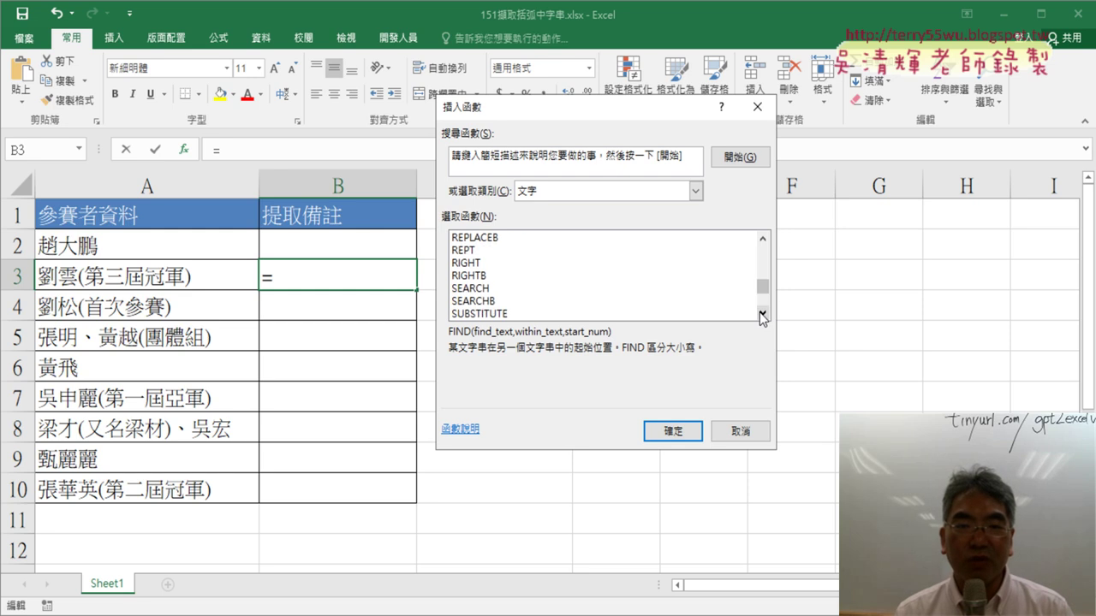
pyautogui.click(493, 291)
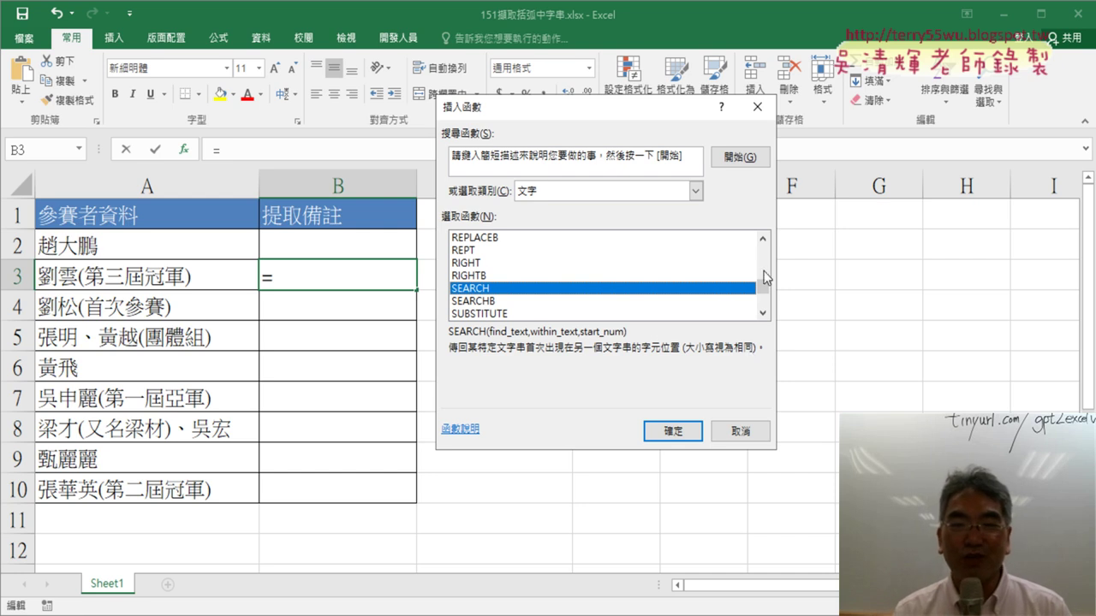
# Scroll back and select FIND, showing its FIND(find_text,within_text,start_num) syntax.
pyautogui.click(763, 240)
pyautogui.click(762, 240)
pyautogui.click(763, 239)
pyautogui.click(763, 241)
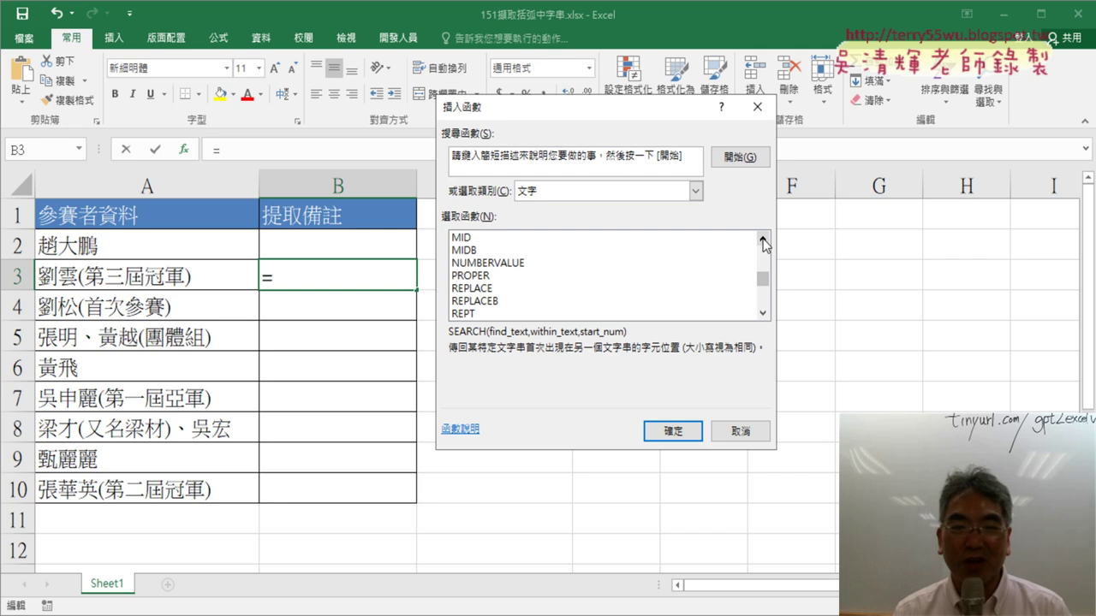
pyautogui.click(763, 240)
pyautogui.click(762, 240)
pyautogui.click(762, 240)
pyautogui.click(762, 241)
pyautogui.click(763, 240)
pyautogui.click(763, 241)
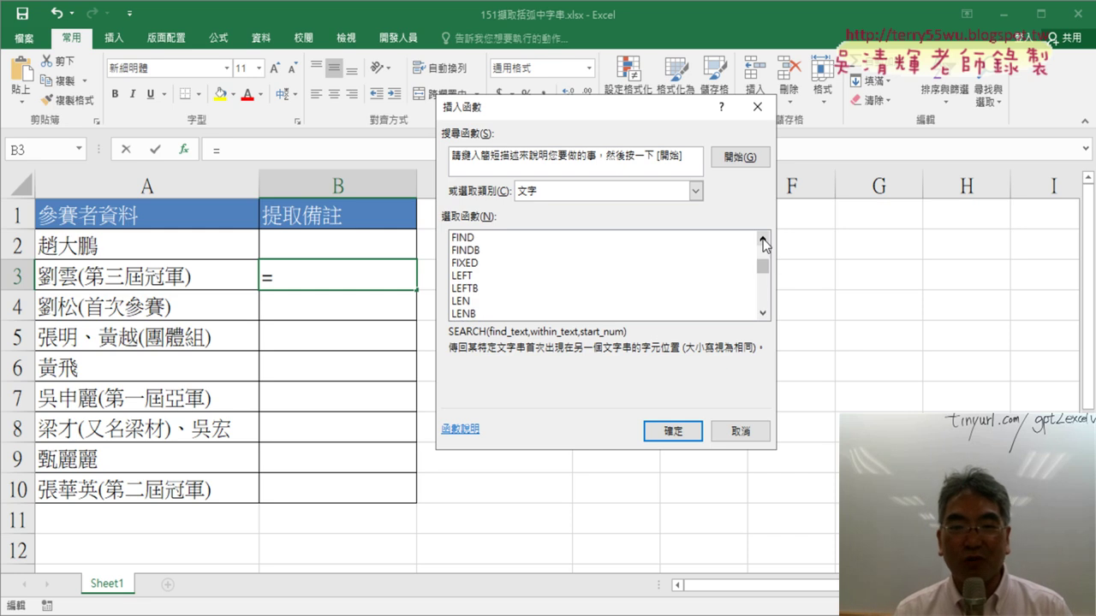
pyautogui.click(763, 240)
pyautogui.click(762, 241)
pyautogui.click(482, 266)
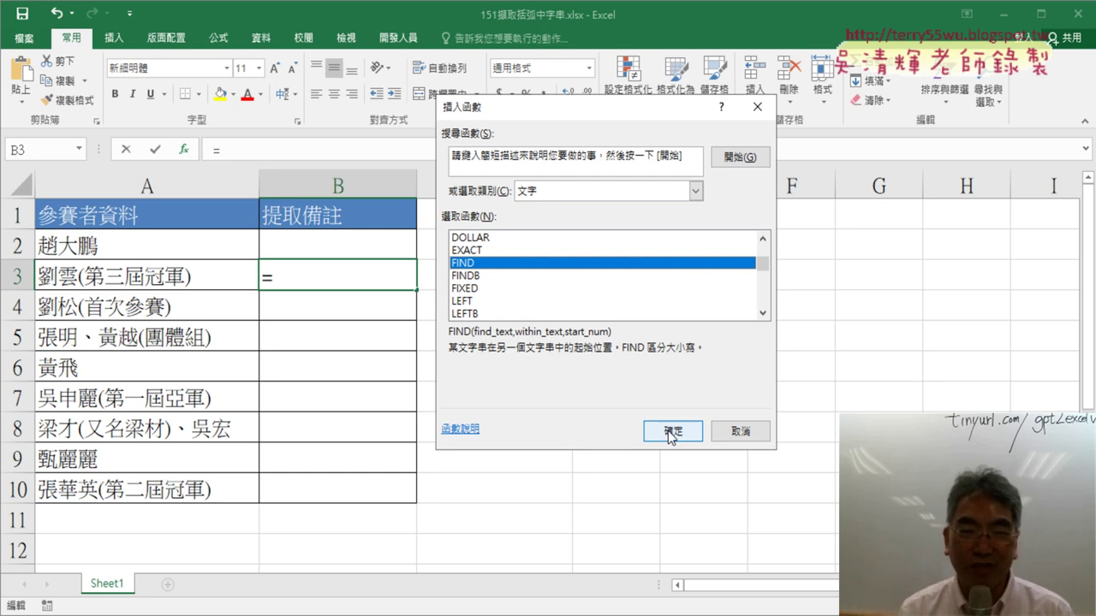
pyautogui.click(671, 433)
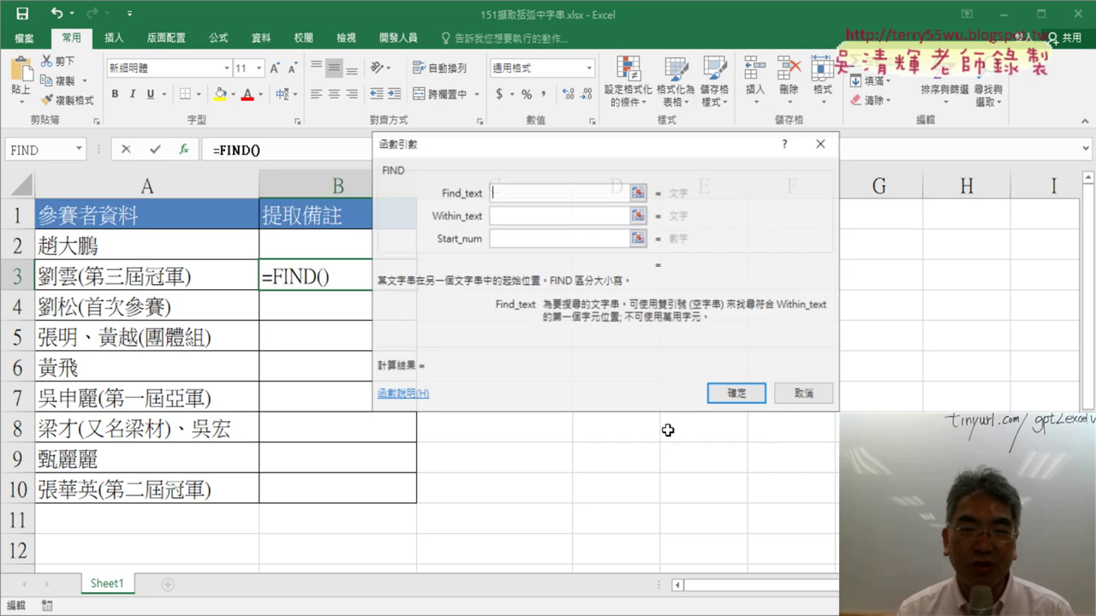
pyautogui.moveTo(629, 151); pyautogui.dragTo(714, 158)
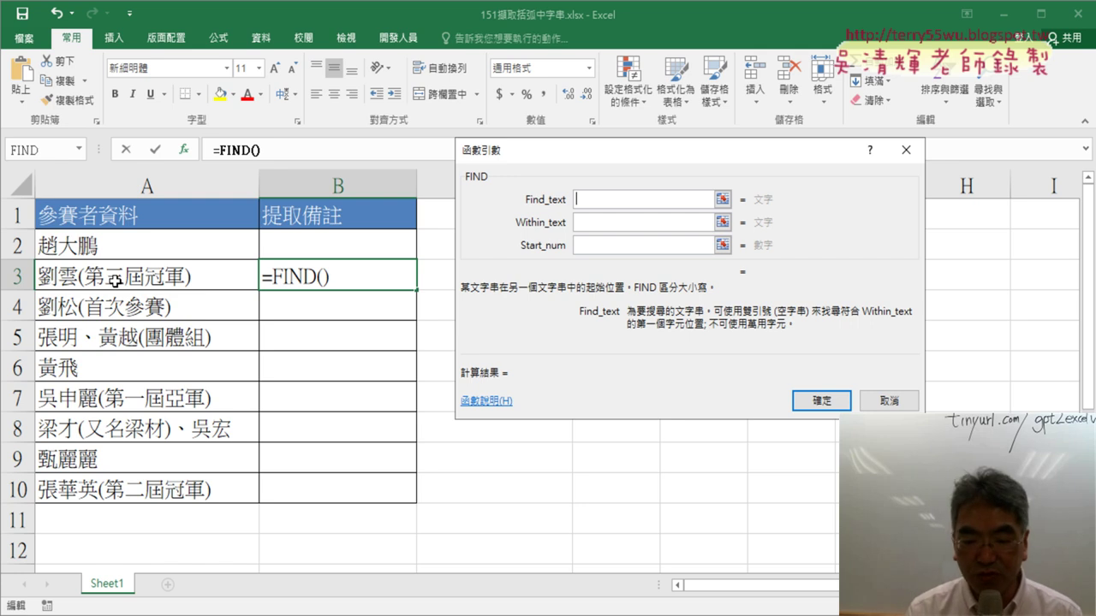
# Enter "(" as Find_text and A3 as Within_text, giving =FIND("(",A3) which returns 3.
pyautogui.write('(')
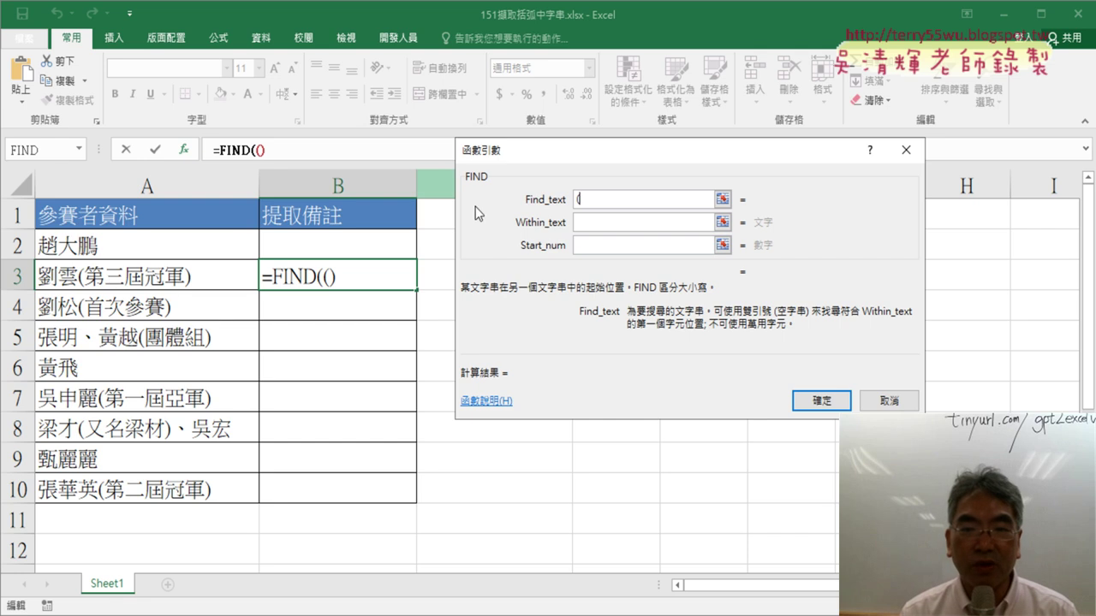
pyautogui.click(588, 224)
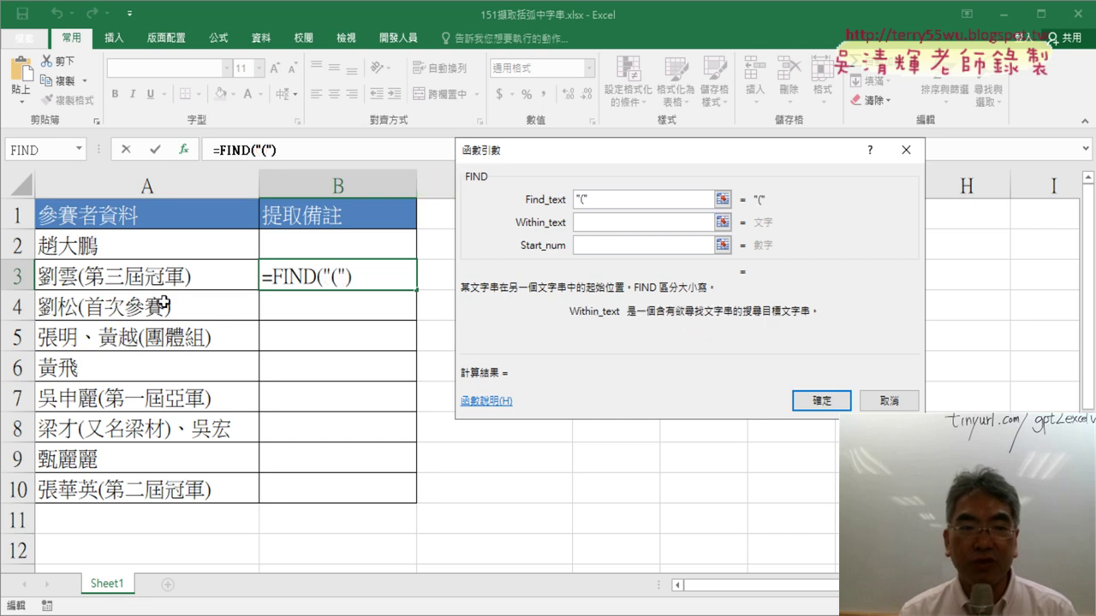
pyautogui.click(137, 281)
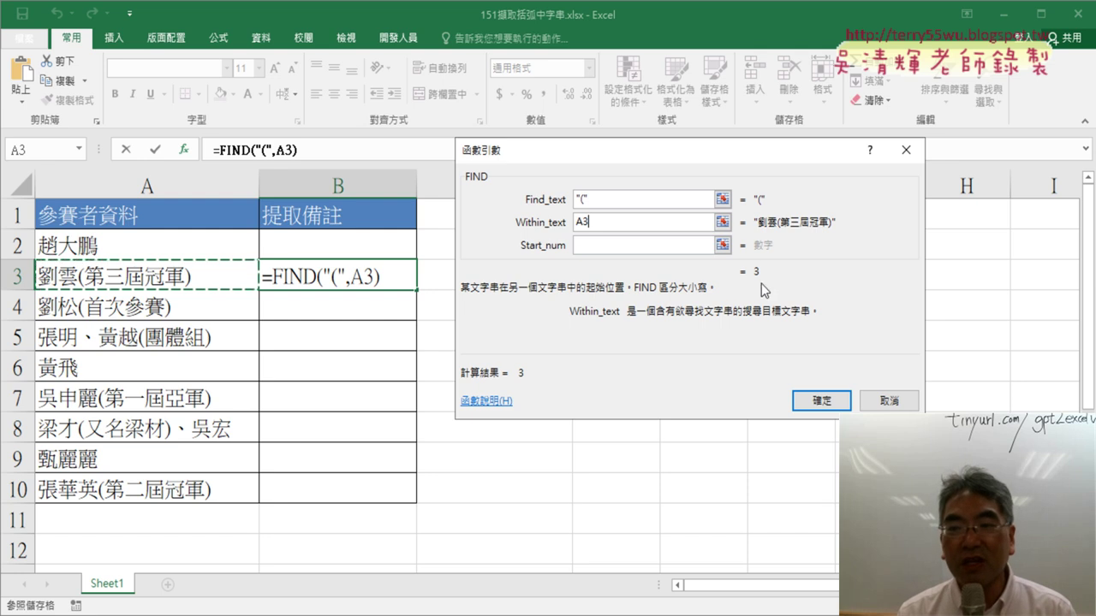
pyautogui.click(843, 402)
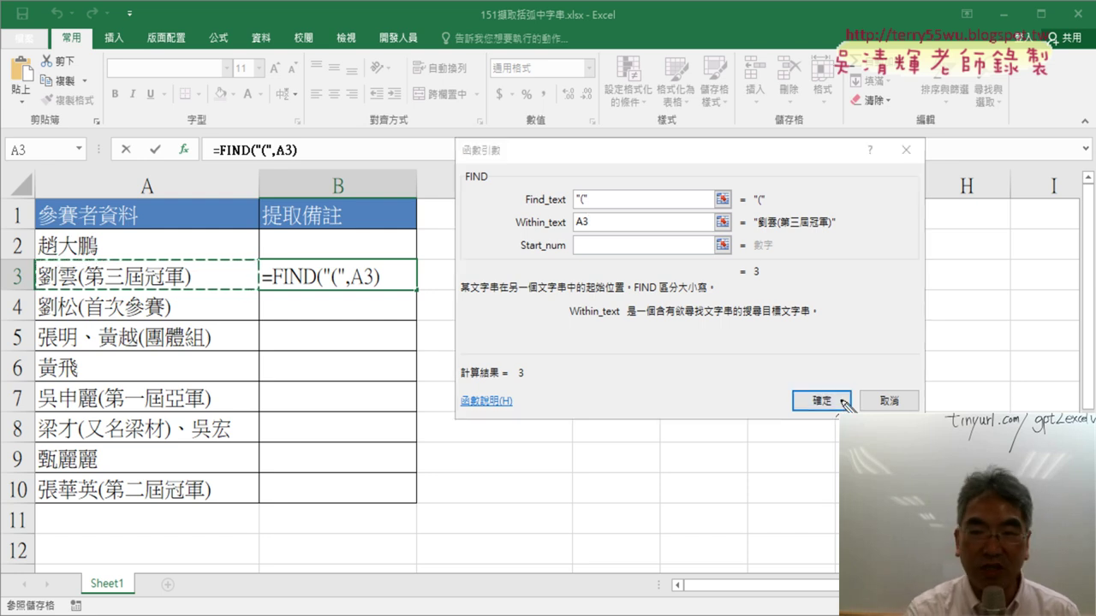
pyautogui.moveTo(775, 276)
pyautogui.mouseDown()
pyautogui.moveTo(745, 259)
pyautogui.moveTo(775, 284)
pyautogui.mouseUp()
pyautogui.moveTo(875, 318)
pyautogui.mouseDown()
pyautogui.moveTo(786, 276)
pyautogui.moveTo(804, 298)
pyautogui.mouseUp()
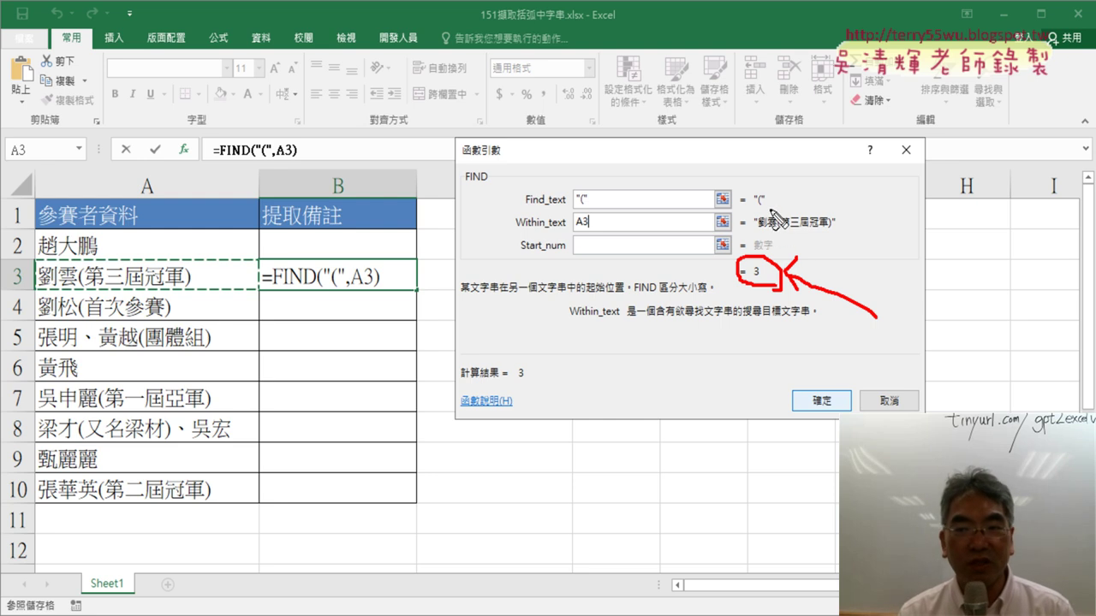
pyautogui.press('Escape')
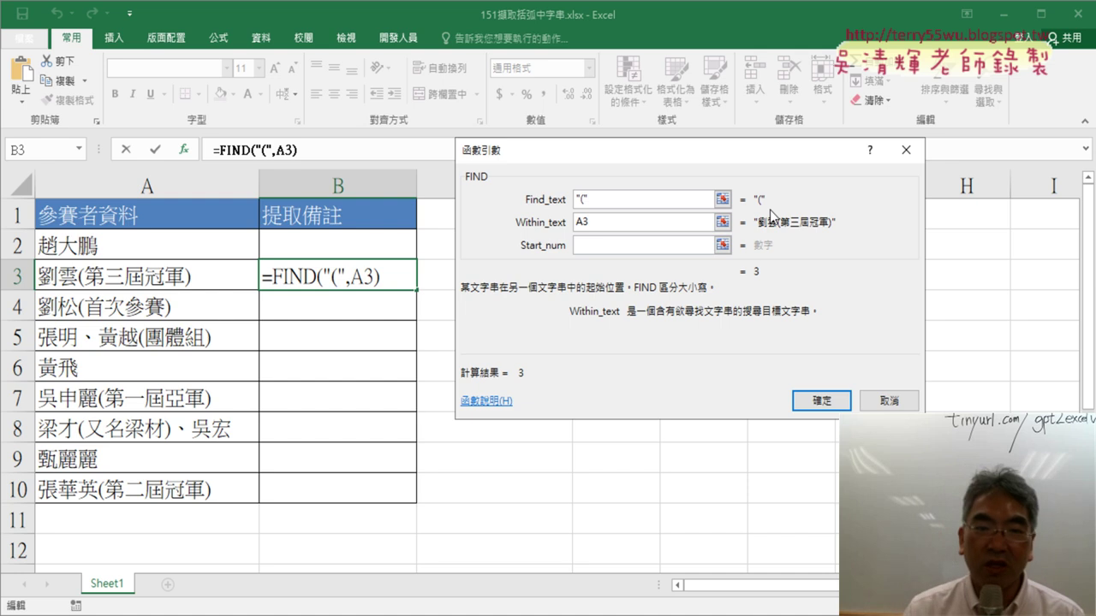
pyautogui.click(821, 400)
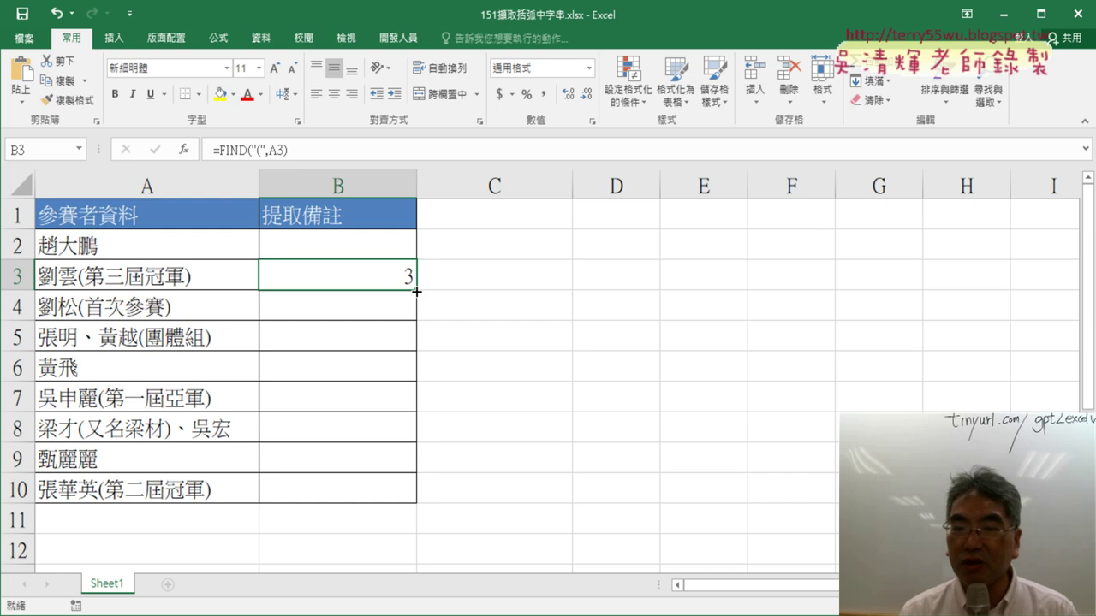
# Fill the FIND formula from B2 down to B10, then review the B2 and B3 formulas.
pyautogui.moveTo(416, 291); pyautogui.dragTo(418, 236)
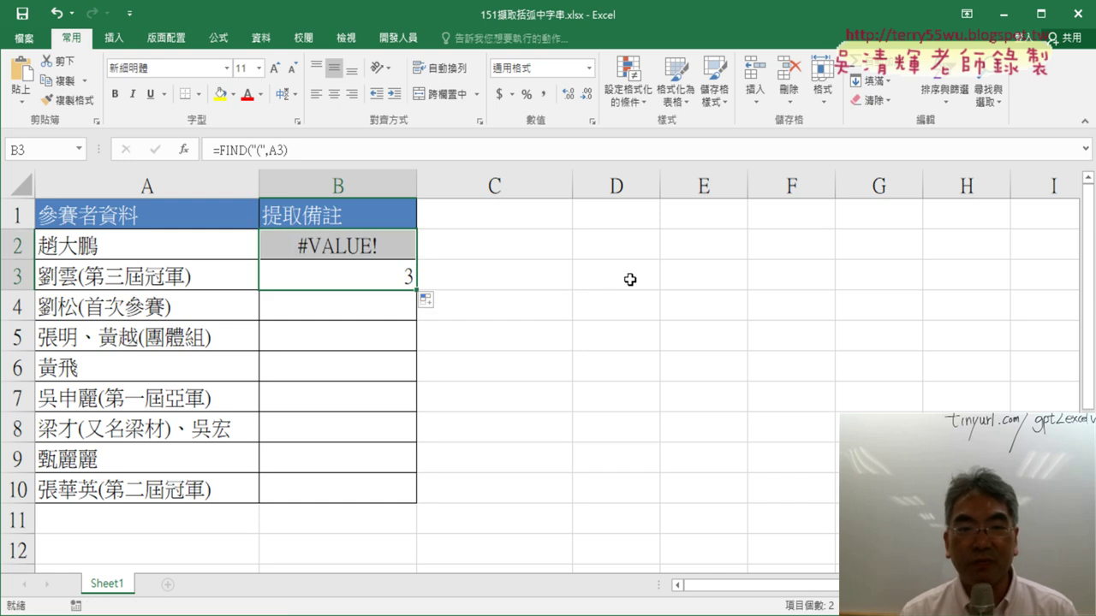
pyautogui.doubleClick(416, 291)
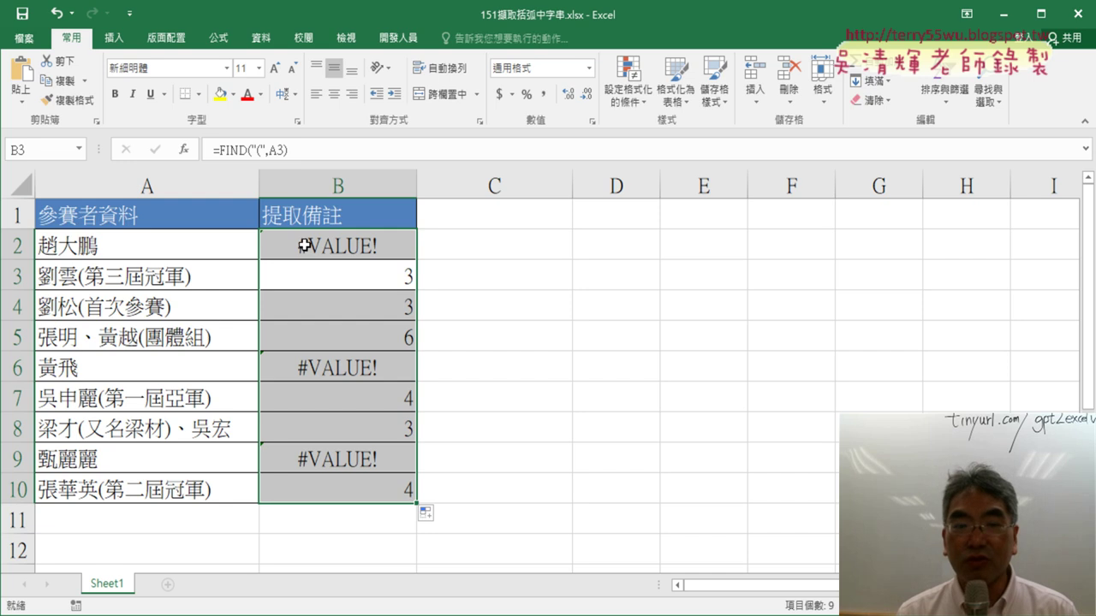
pyautogui.click(304, 246)
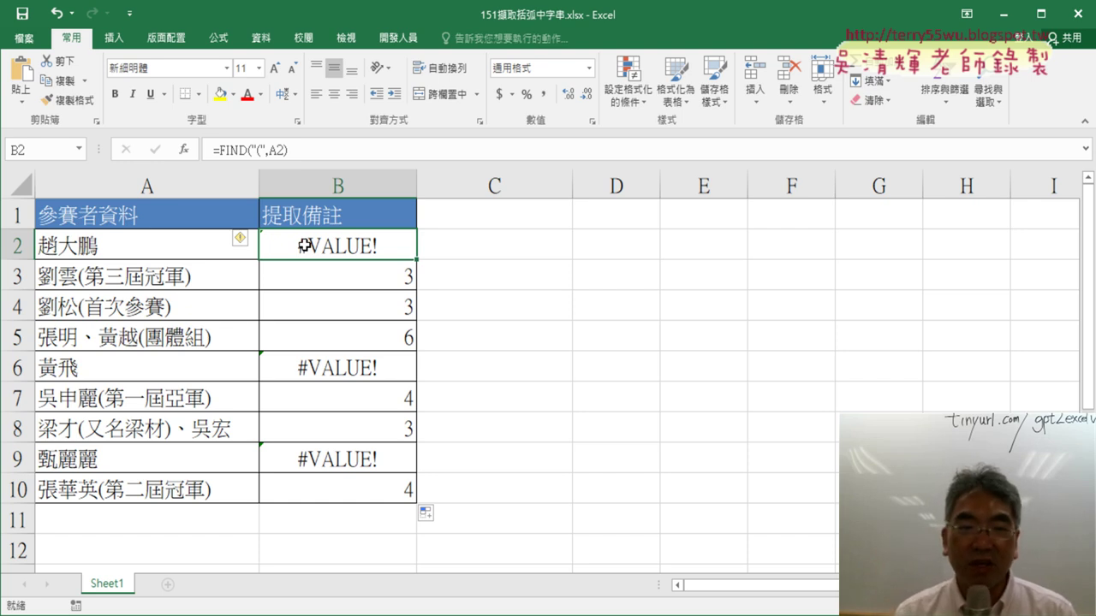
pyautogui.click(364, 276)
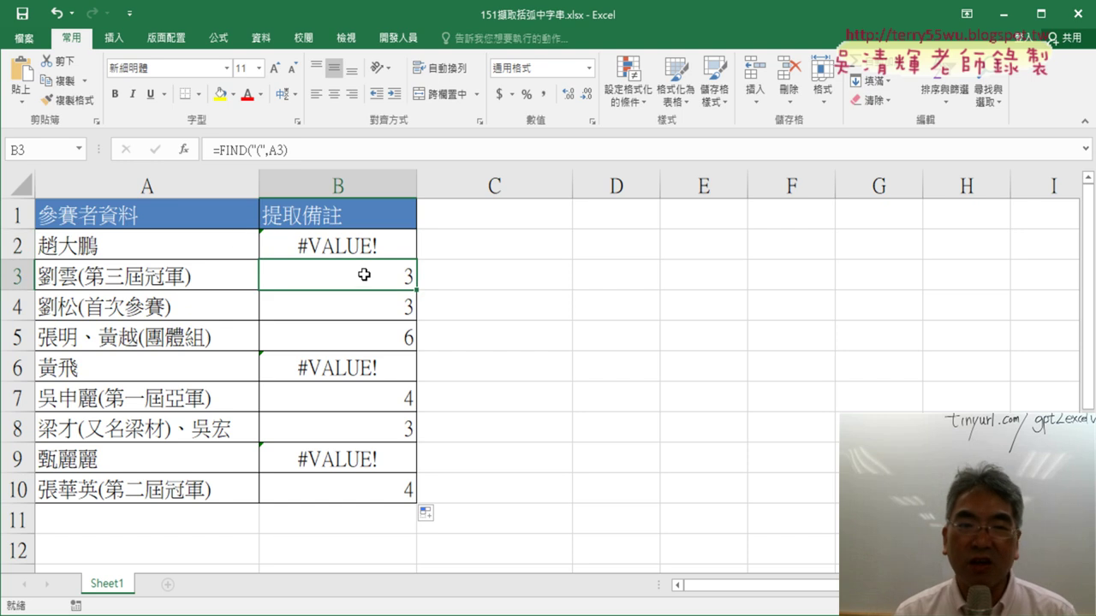
pyautogui.click(230, 150)
# Review B3's FIND arguments, keep =FIND("(",A3) unchanged, and begin editing it.
pyautogui.click(181, 150)
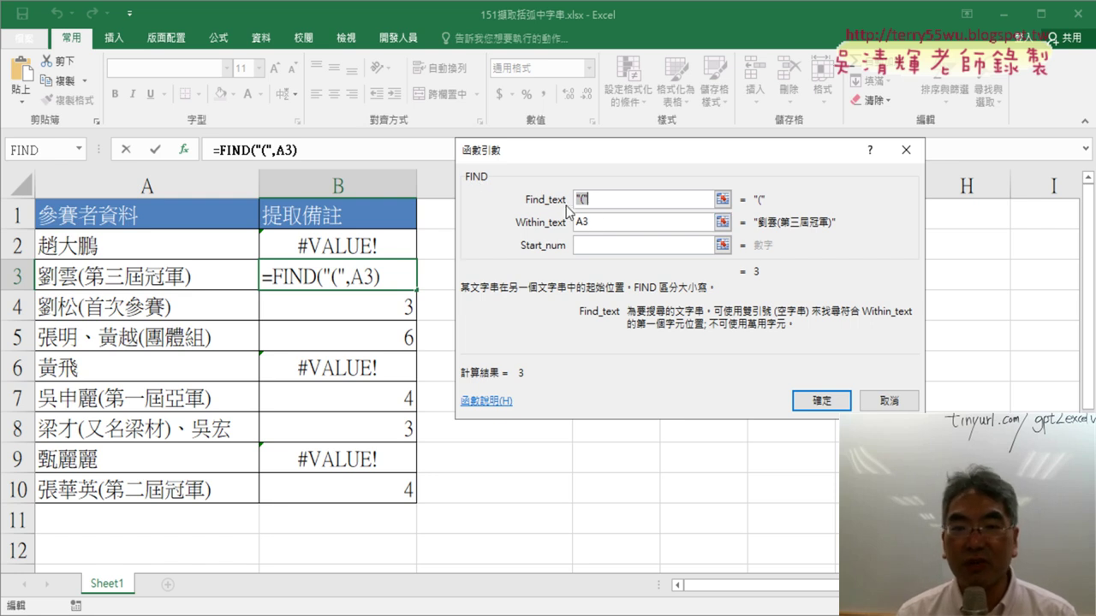
pyautogui.click(605, 199)
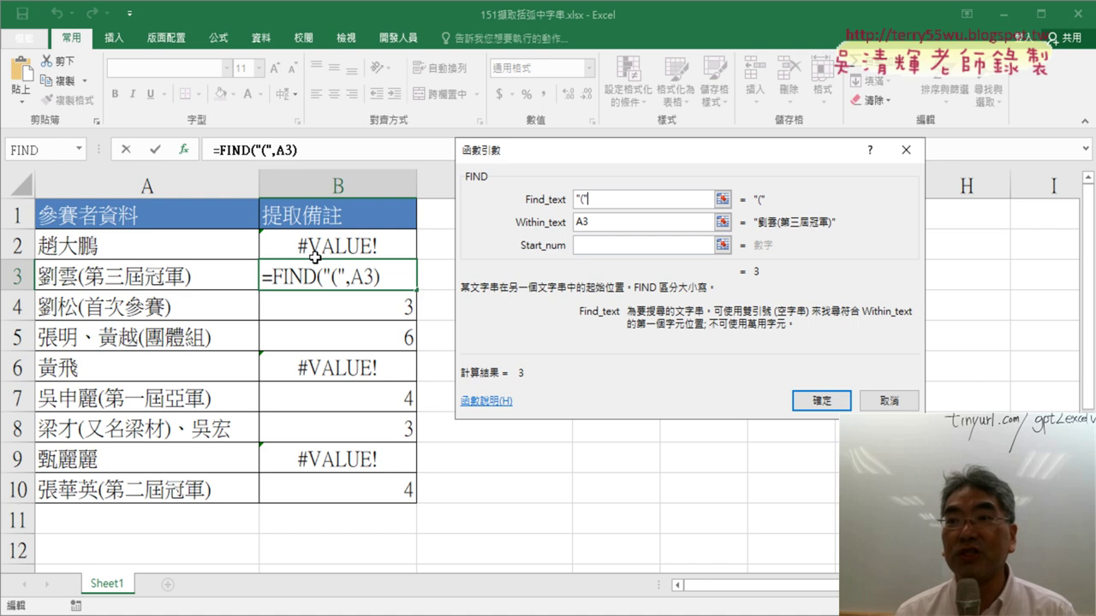
pyautogui.click(843, 401)
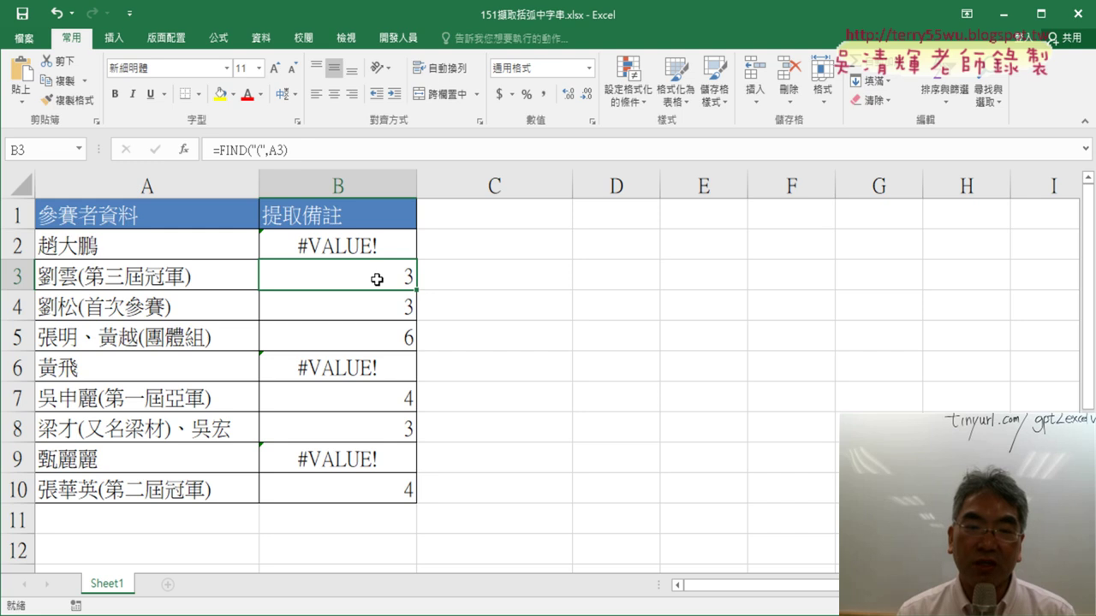
pyautogui.click(222, 152)
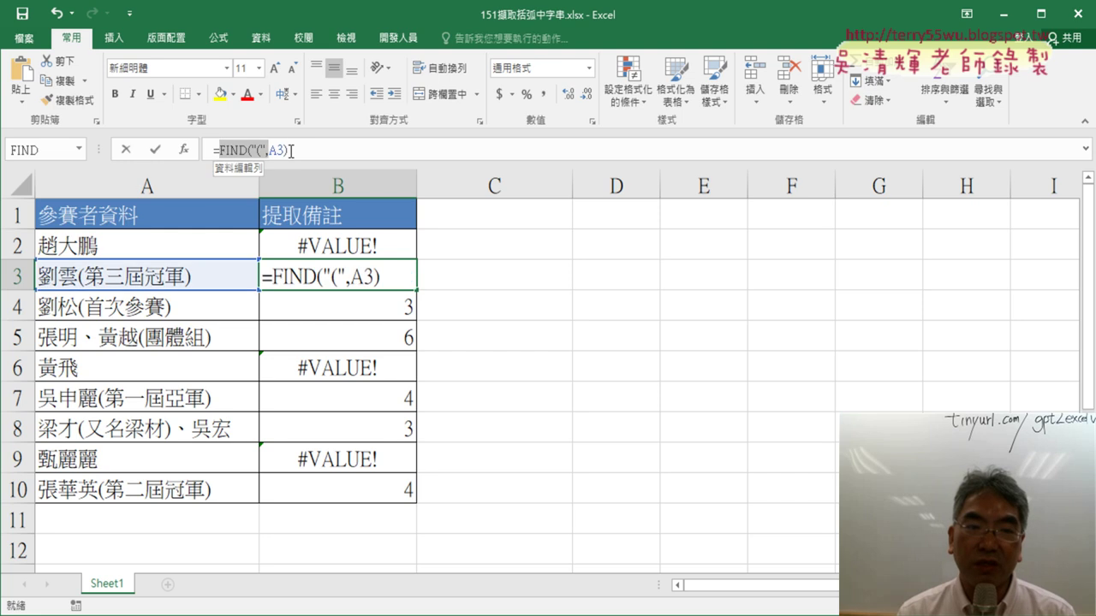
# Cut the FIND expression from B3's formula and insert the MID function in its place.
pyautogui.rightClick(270, 147)
pyautogui.click(302, 157)
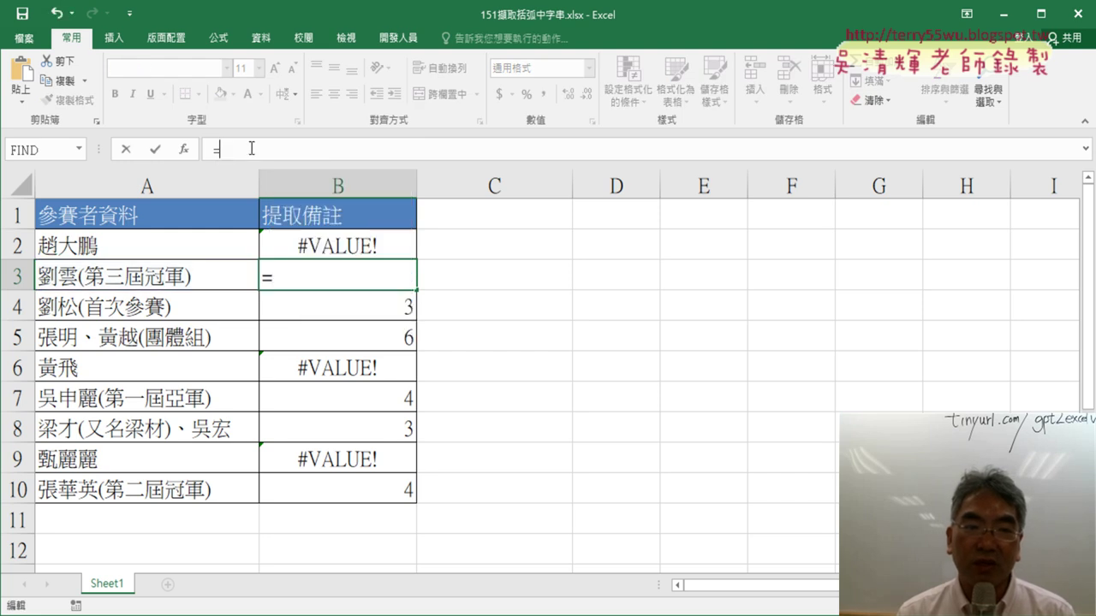
pyautogui.click(185, 150)
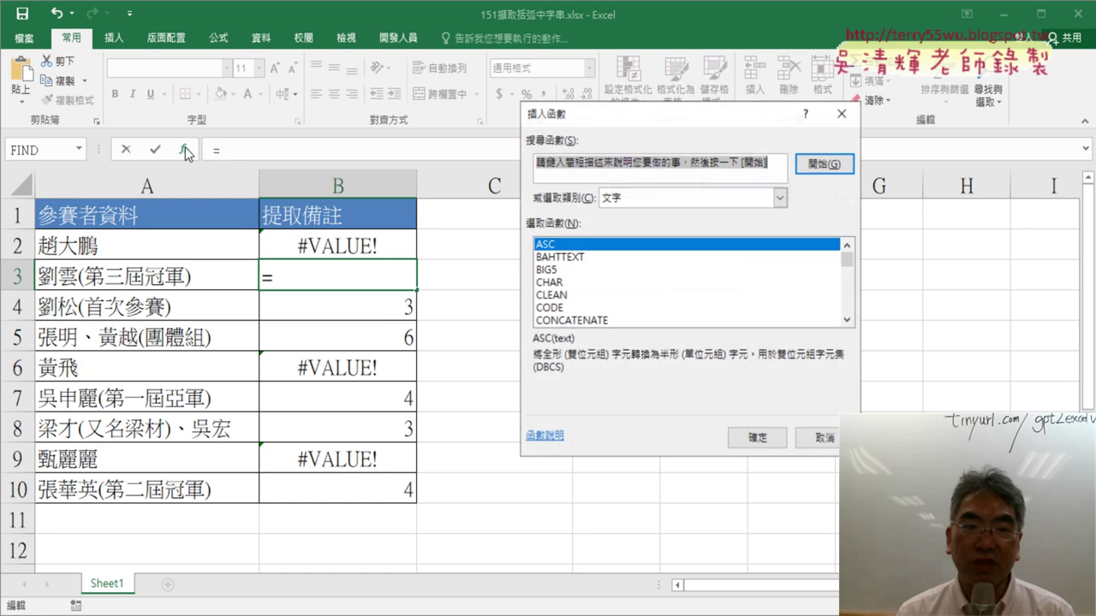
pyautogui.click(846, 319)
pyautogui.click(846, 319)
pyautogui.click(846, 320)
pyautogui.click(847, 319)
pyautogui.click(846, 319)
pyautogui.click(846, 319)
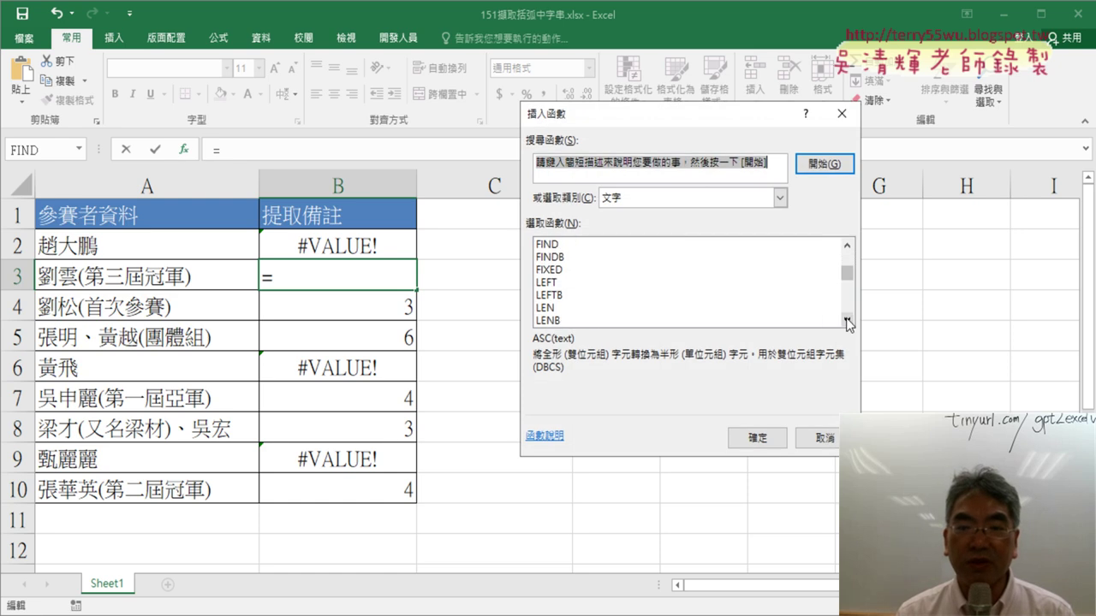
pyautogui.click(847, 320)
pyautogui.click(847, 320)
pyautogui.doubleClick(567, 295)
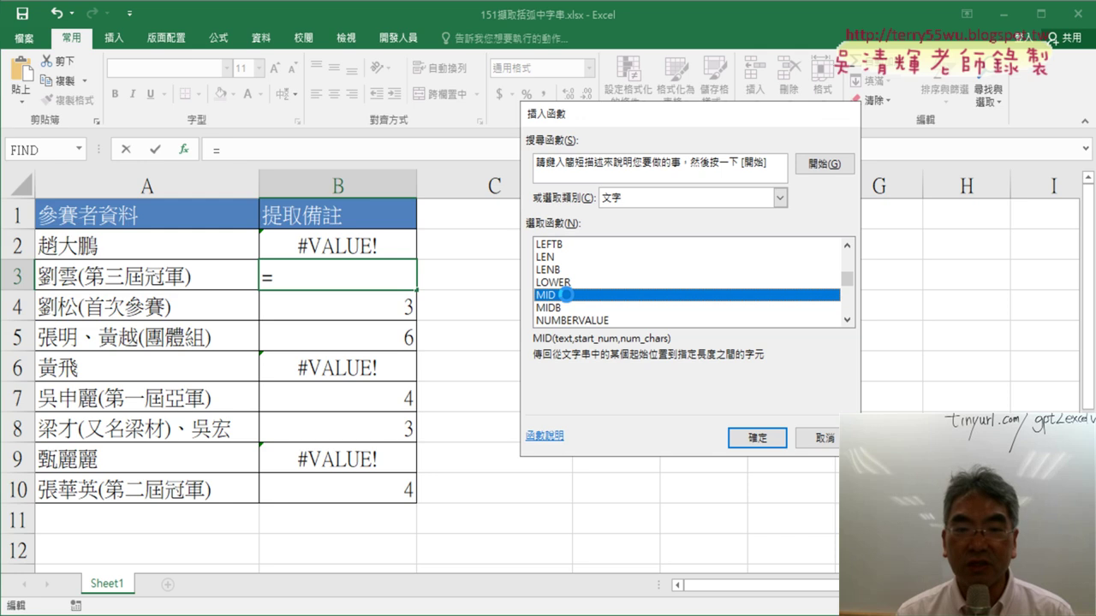
# Set MID's Text to A3 and Start_num to FIND("(",A3)+1, leaving Num_chars empty.
pyautogui.click(158, 279)
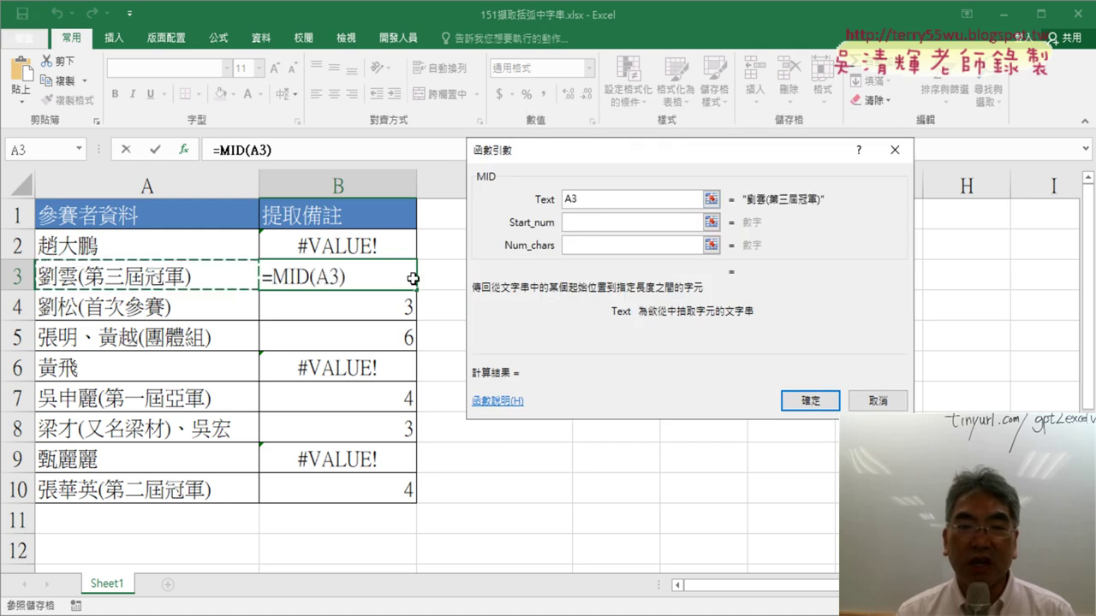
pyautogui.click(600, 223)
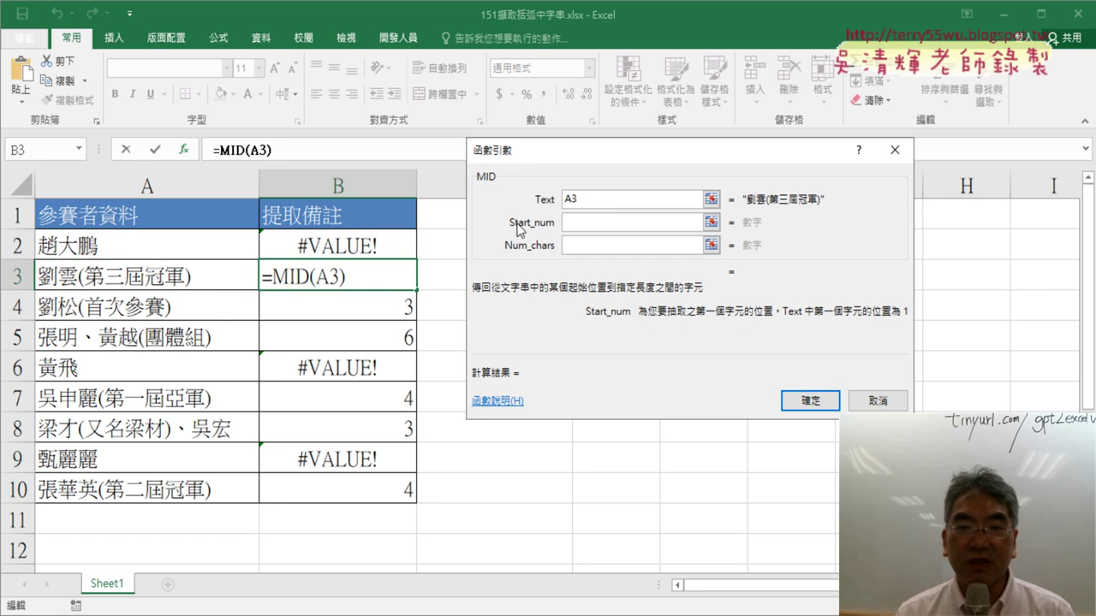
pyautogui.rightClick(580, 225)
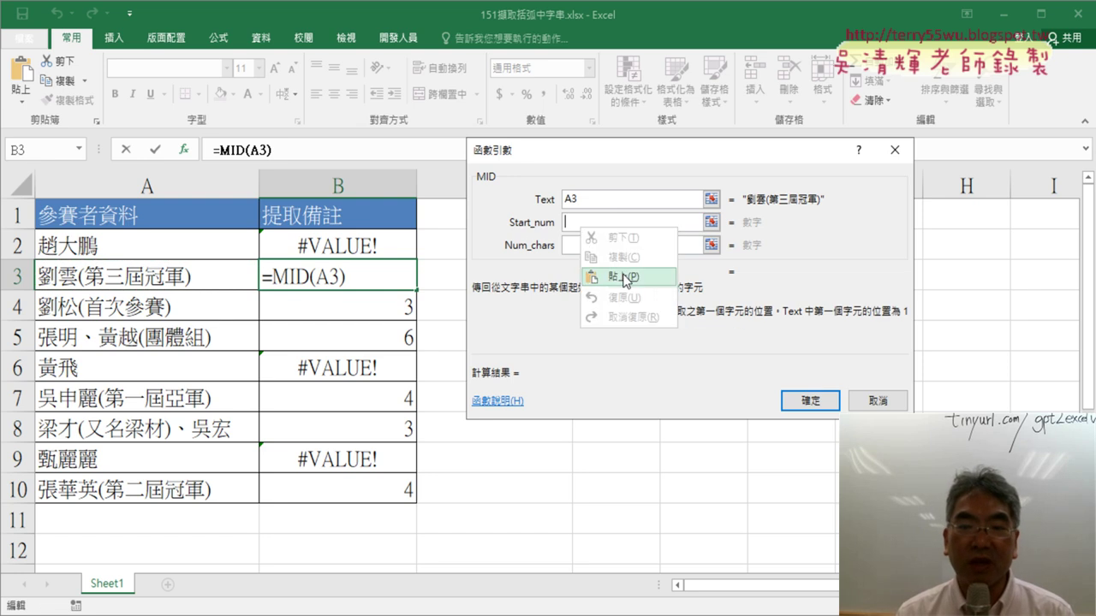
pyautogui.click(622, 277)
pyautogui.write('+')
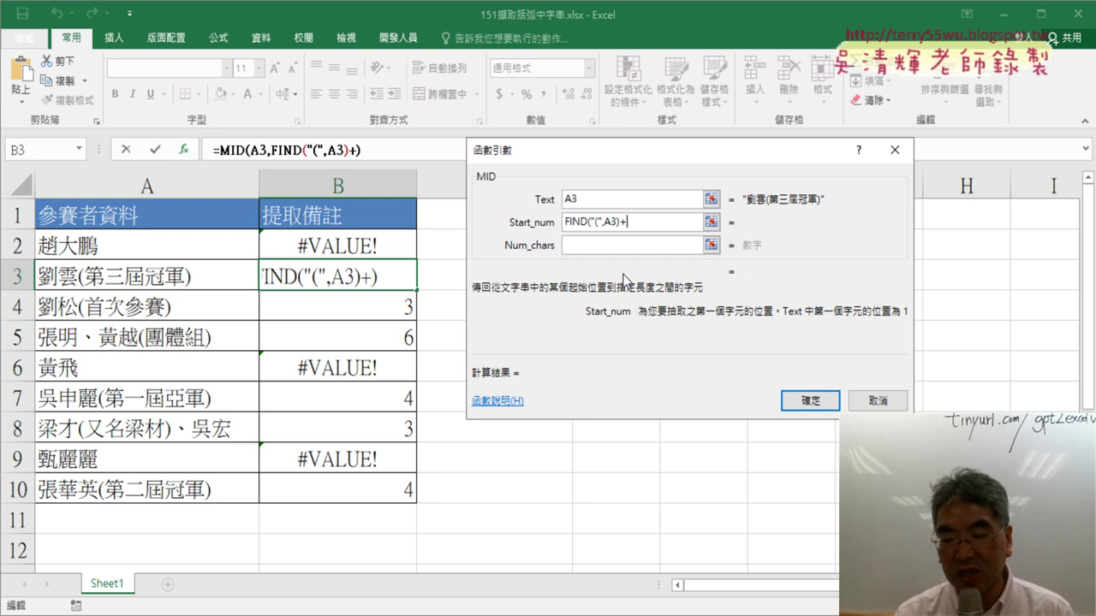
pyautogui.write('1')
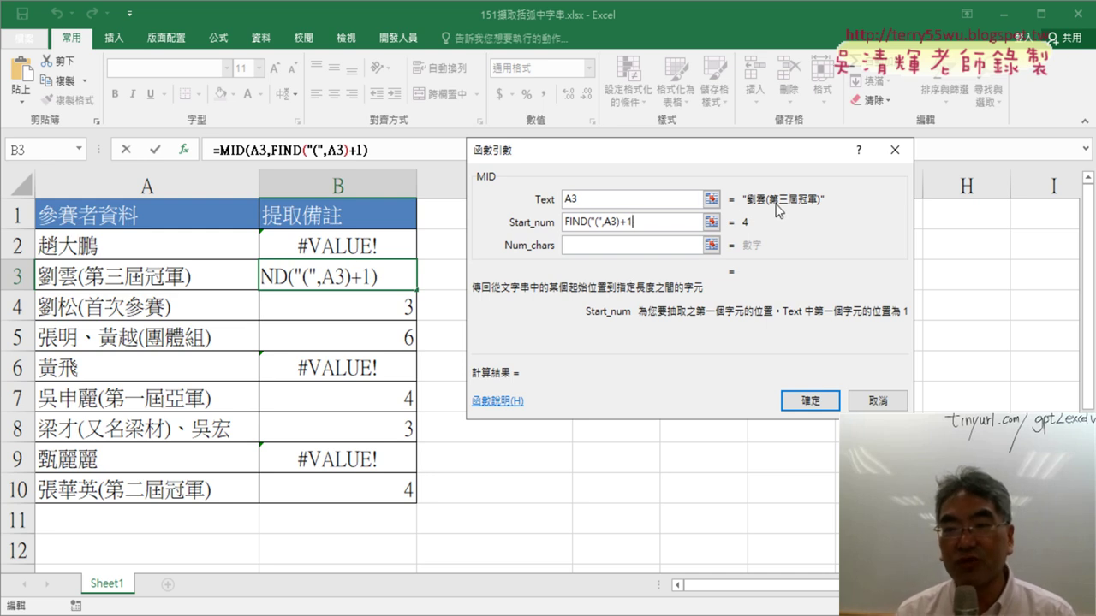
pyautogui.click(653, 248)
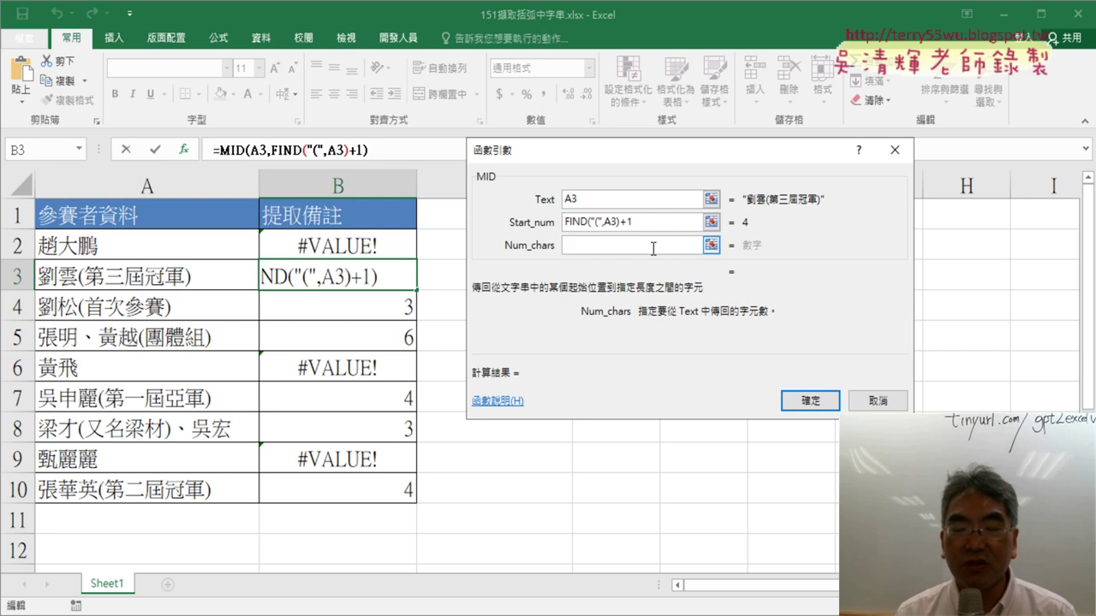
pyautogui.write('5')
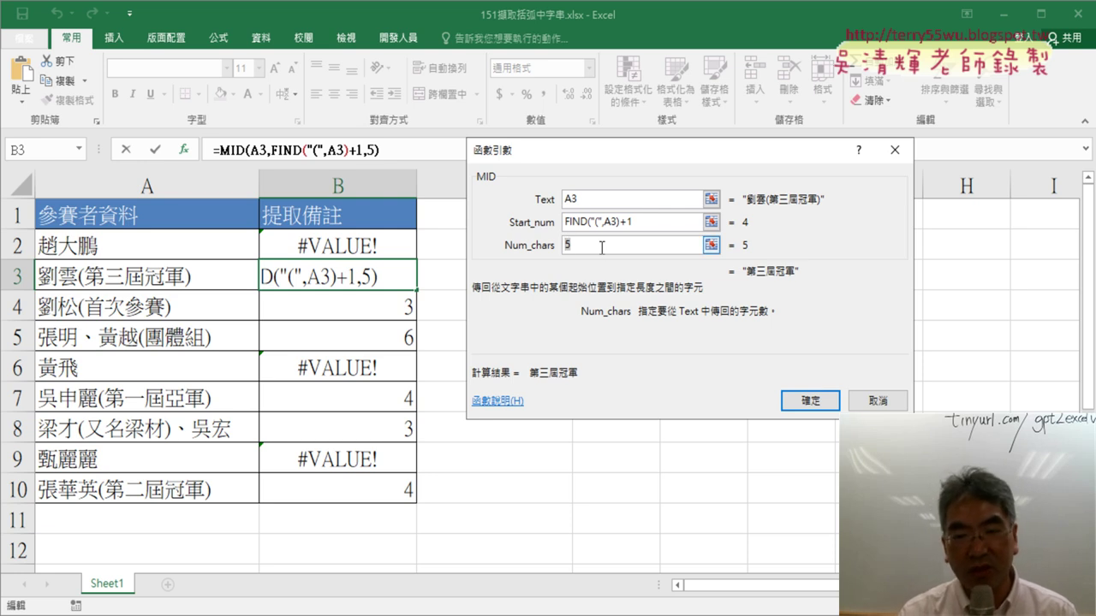
pyautogui.press('BackSpace')
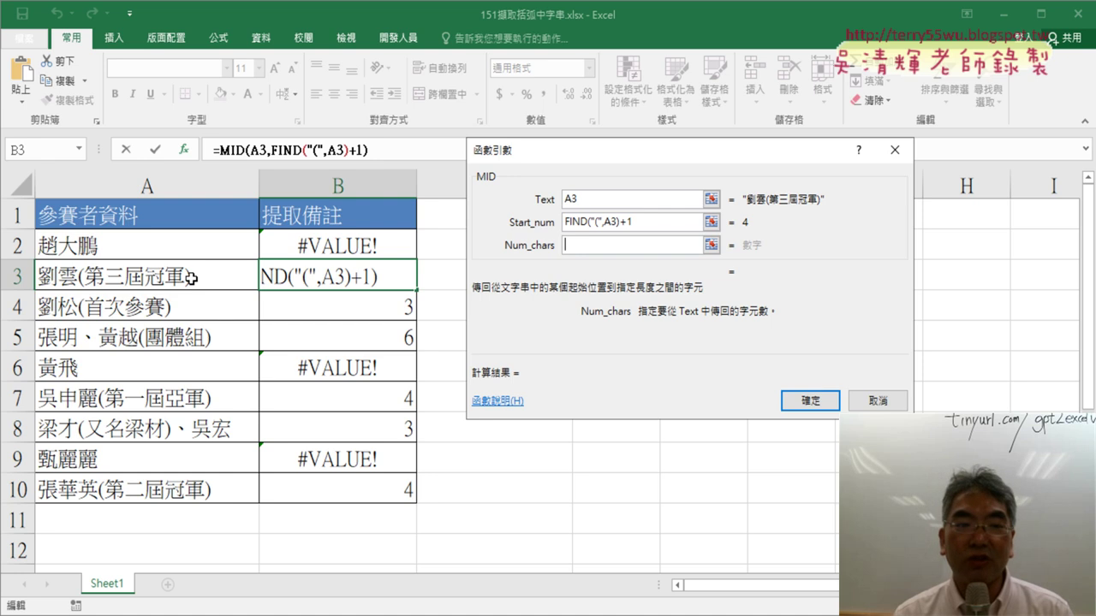
# Set MID's Num_chars to FIND(")",A3)-FIND("(",A3)-1, evaluating to 5.
pyautogui.rightClick(584, 246)
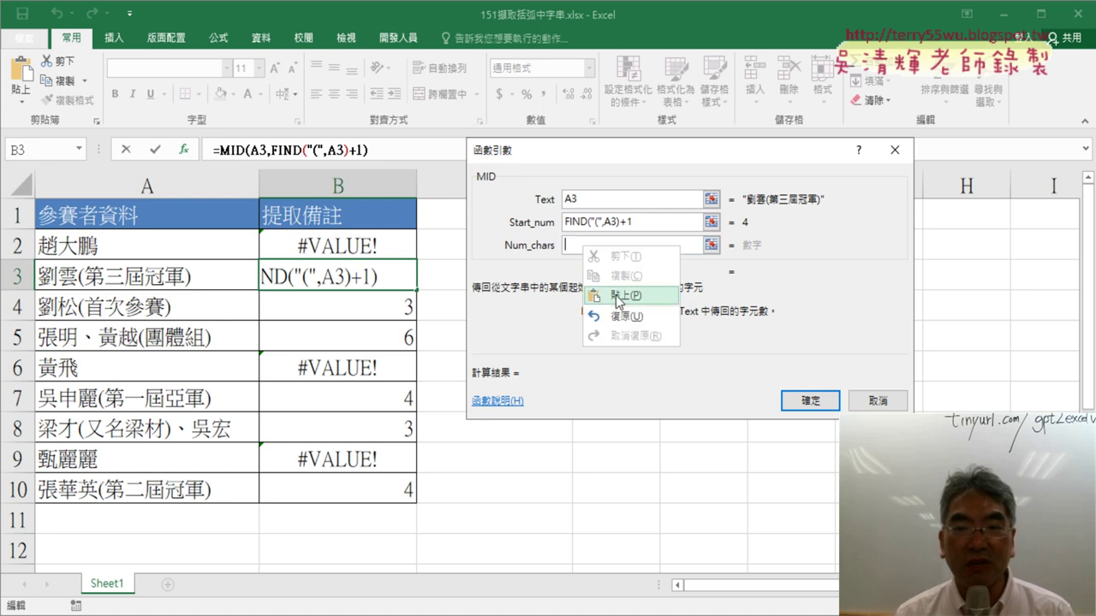
pyautogui.click(617, 295)
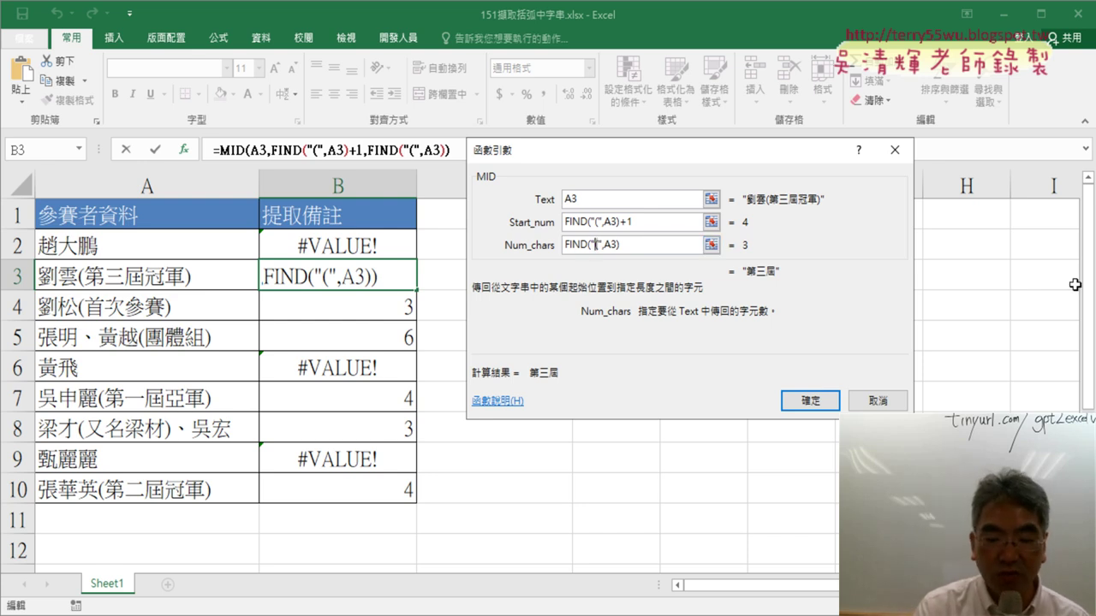
pyautogui.press('Delete')
pyautogui.write(')')
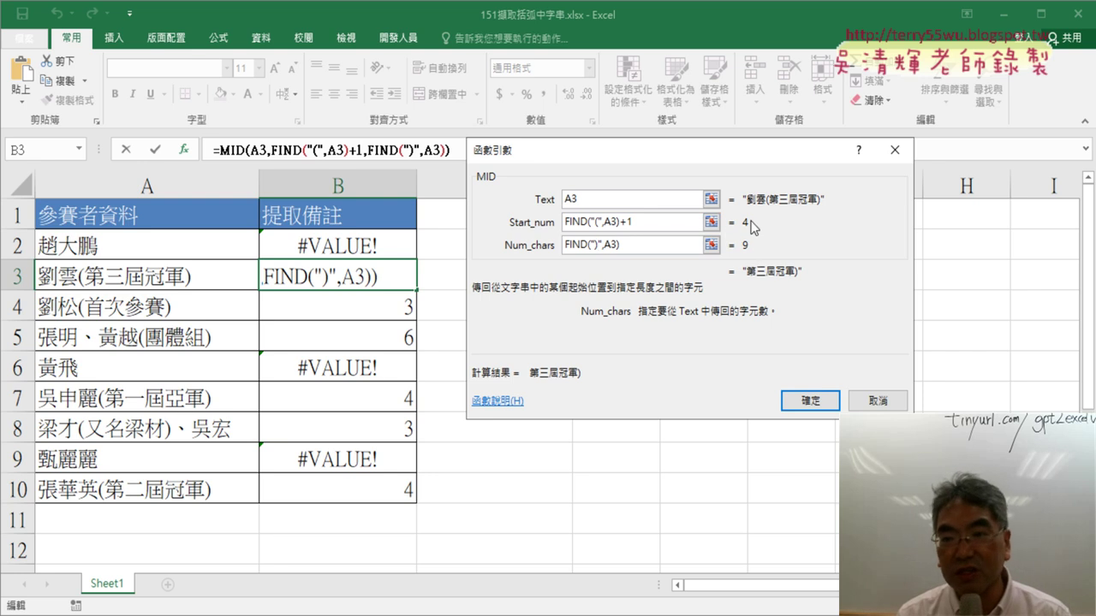
pyautogui.click(698, 244)
pyautogui.write('-')
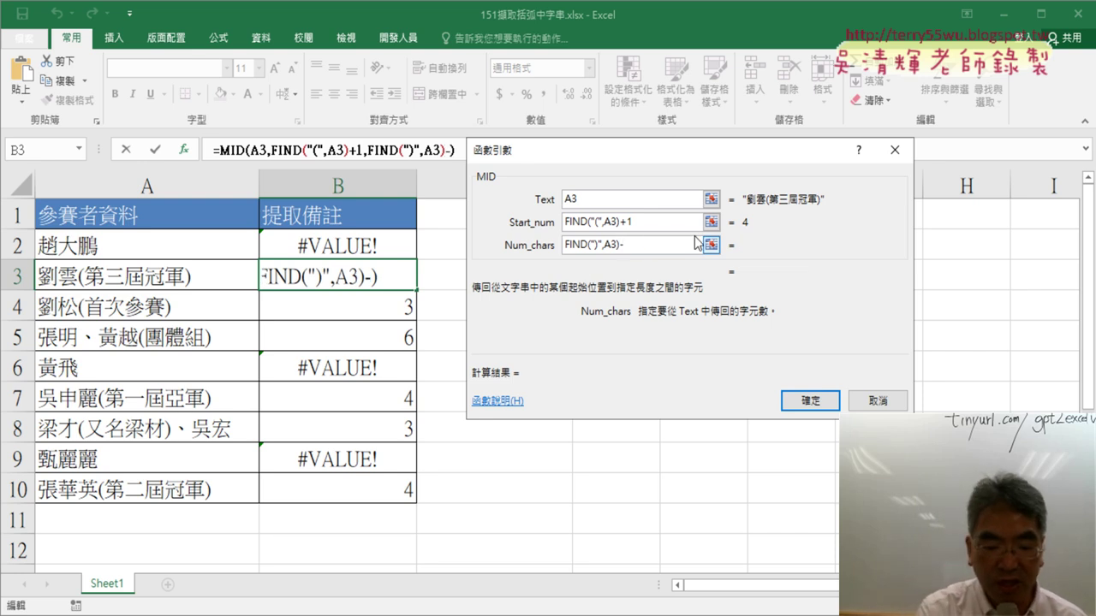
pyautogui.write('FIND("(",A3)')
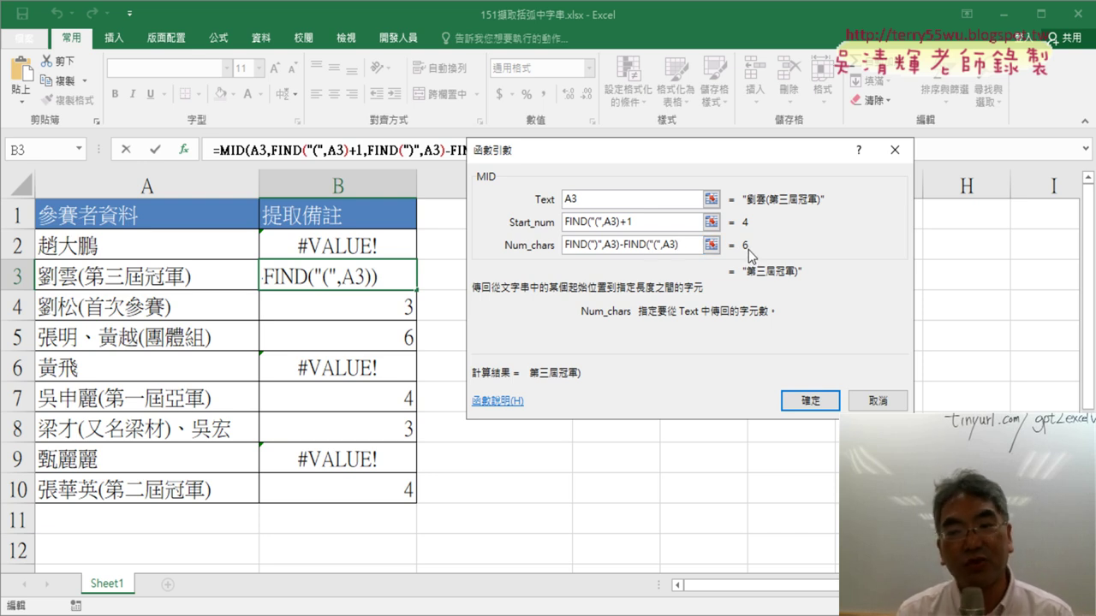
pyautogui.write('-')
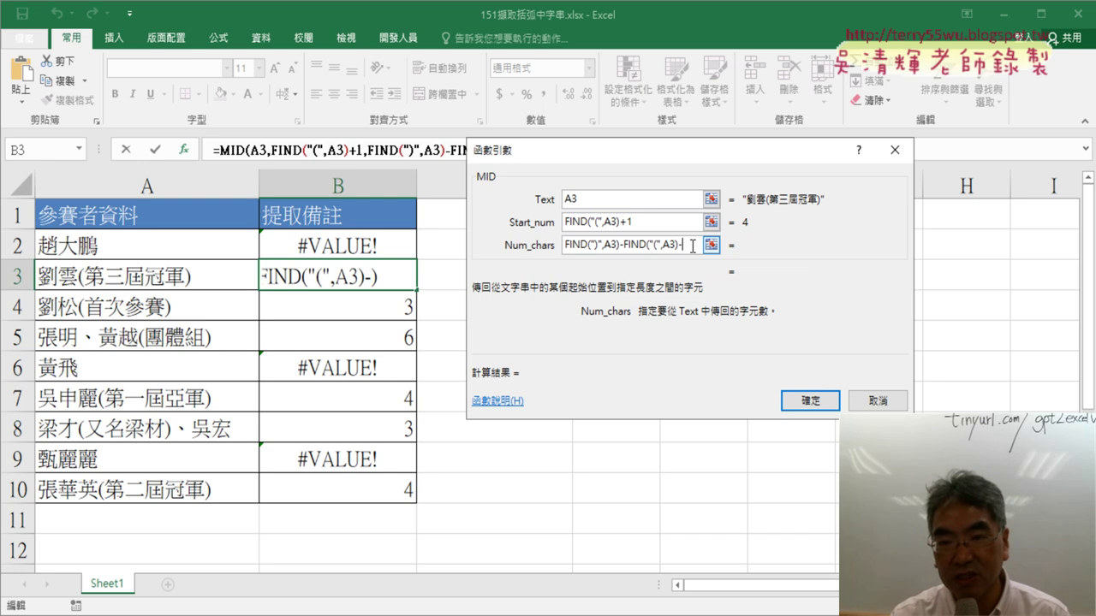
pyautogui.write('1')
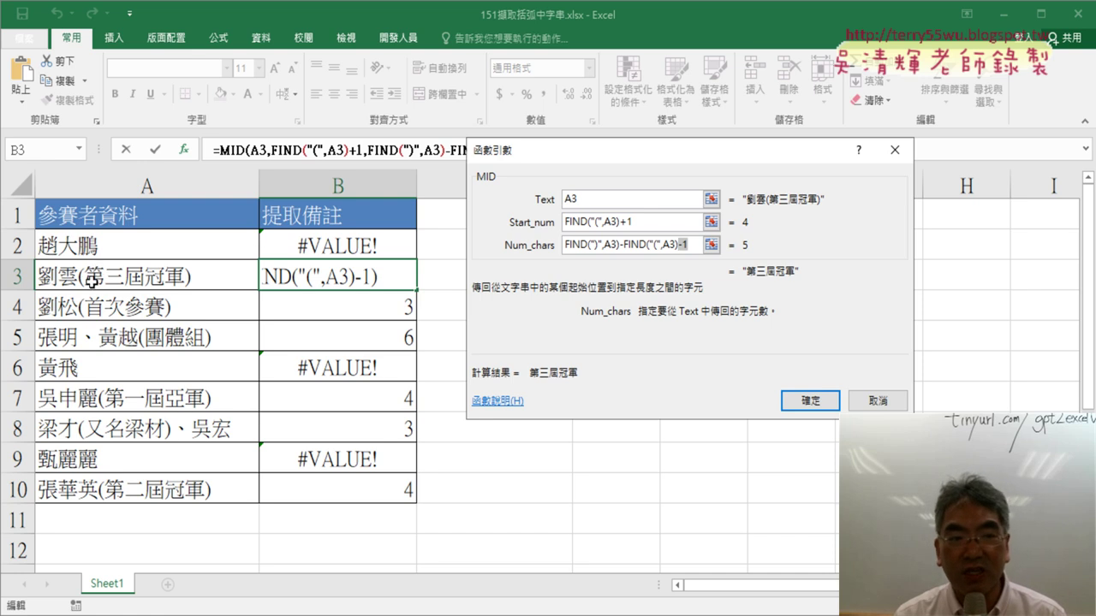
pyautogui.click(657, 244)
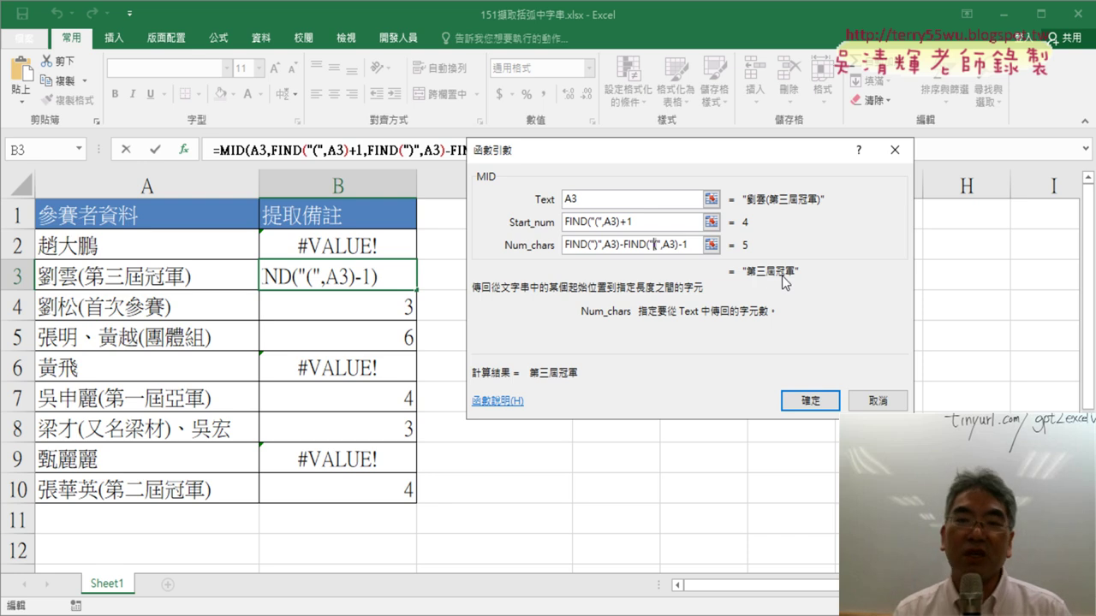
pyautogui.write('(')
pyautogui.press('End')
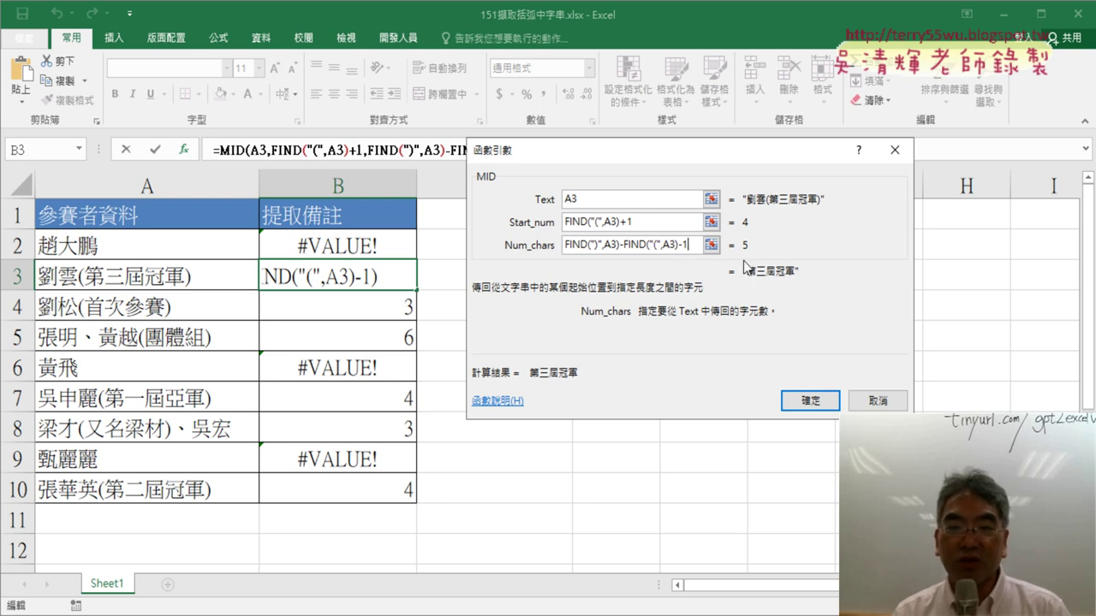
pyautogui.moveTo(618, 223); pyautogui.dragTo(565, 224)
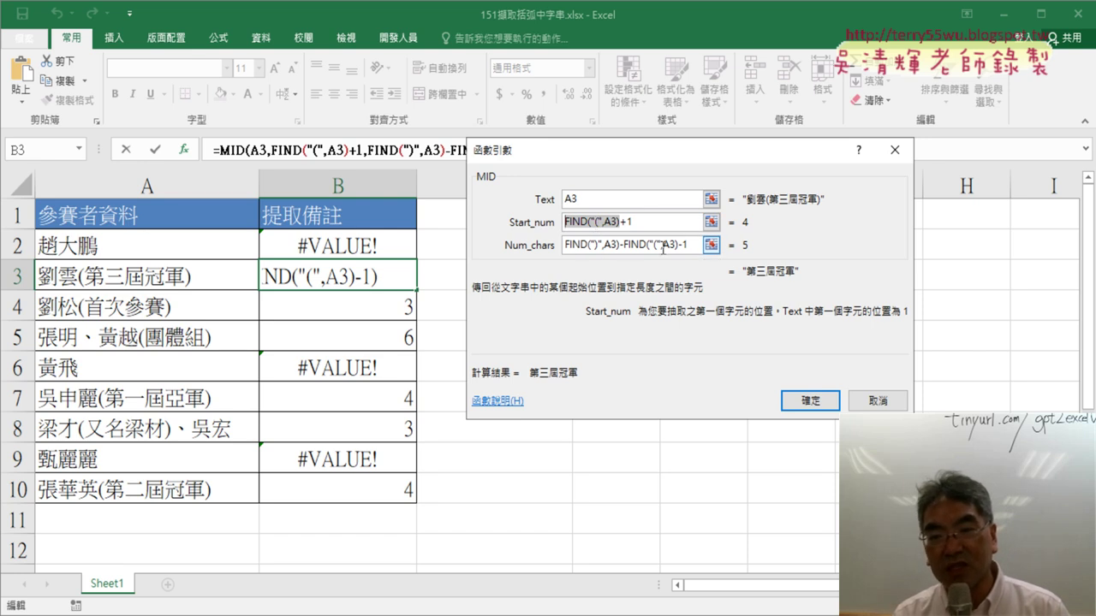
pyautogui.click(596, 248)
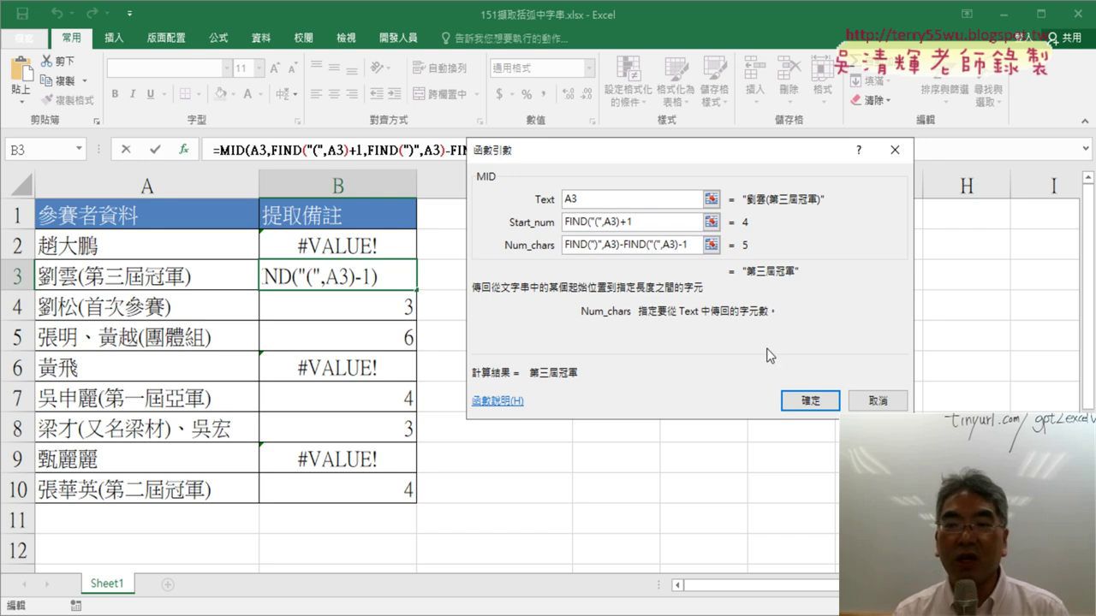
# Confirm the MID formula and fill it through B2:B10, extracting notes like 第三屆冠軍 and 首次參賽.
pyautogui.click(817, 400)
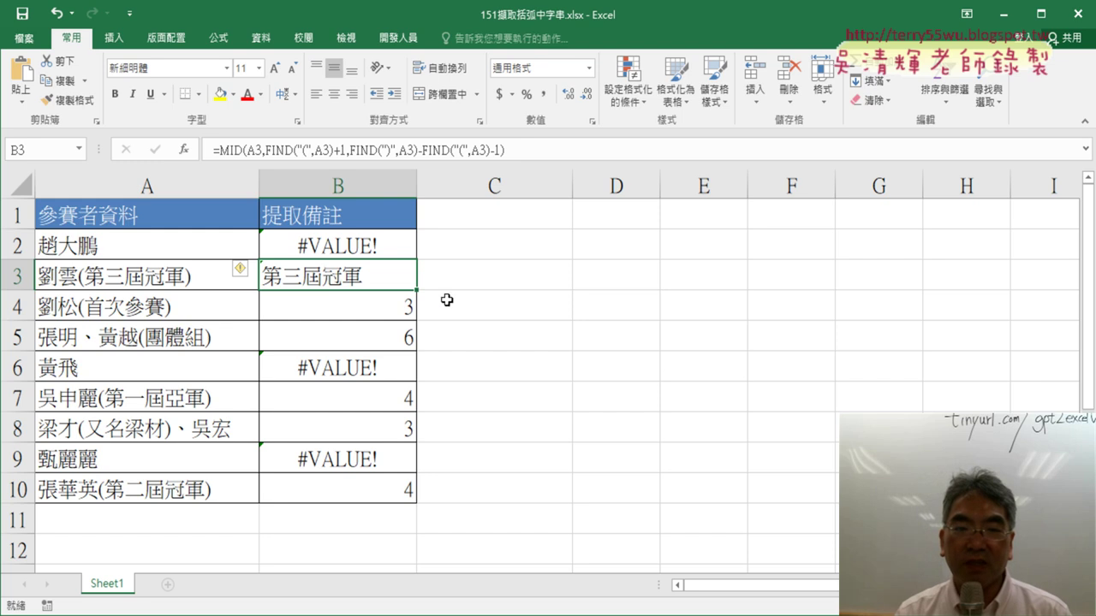
pyautogui.moveTo(416, 290); pyautogui.dragTo(415, 505)
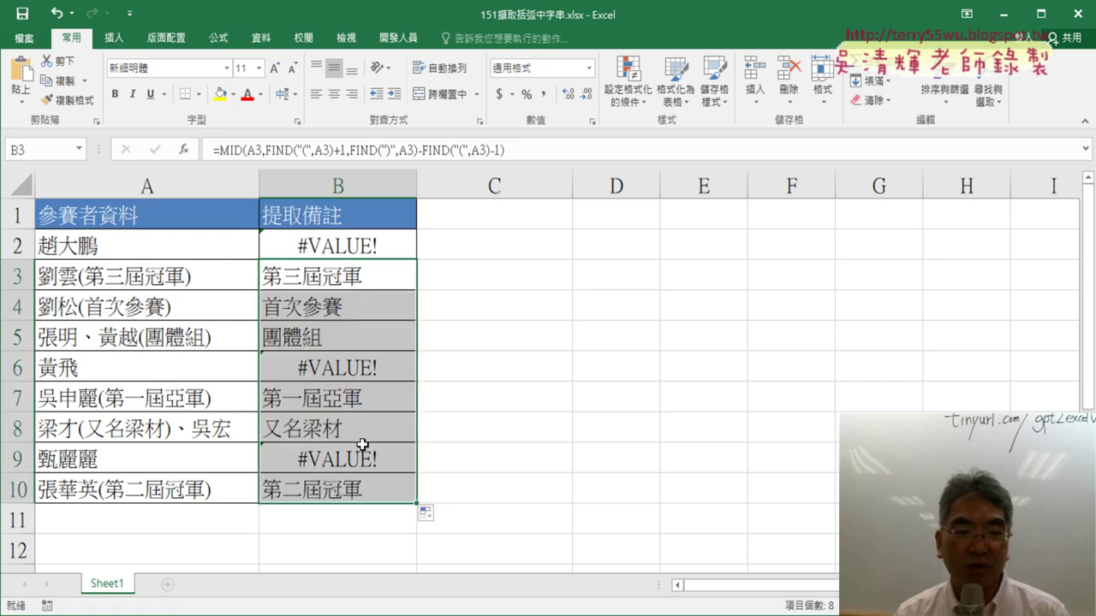
pyautogui.click(410, 280)
pyautogui.moveTo(416, 290); pyautogui.dragTo(411, 239)
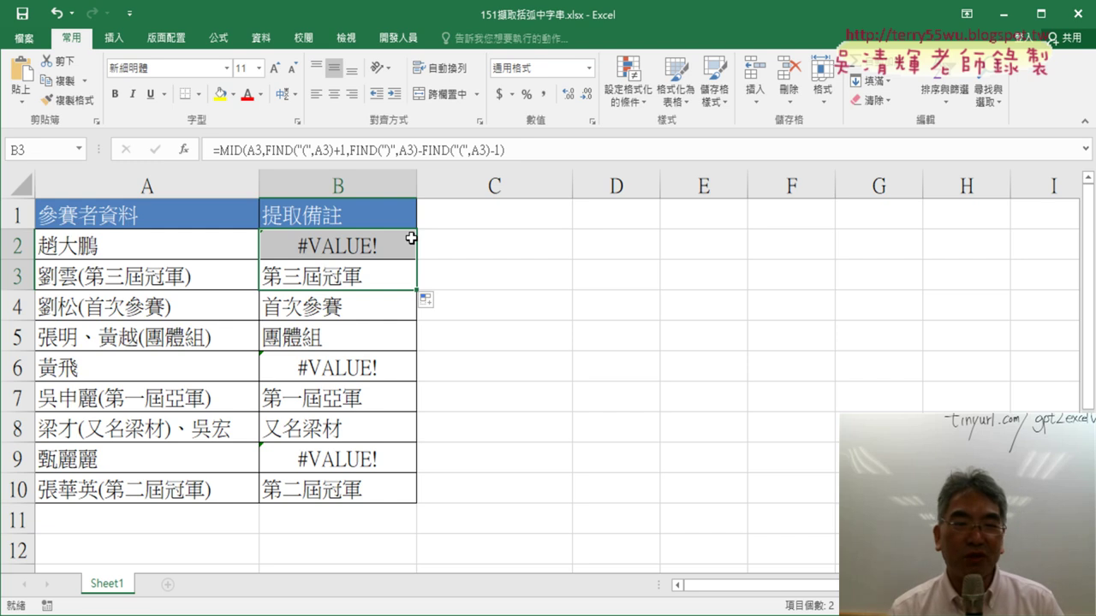
# Cut the MID(...) text out of B2's formula bar, leaving only '='.
pyautogui.click(409, 243)
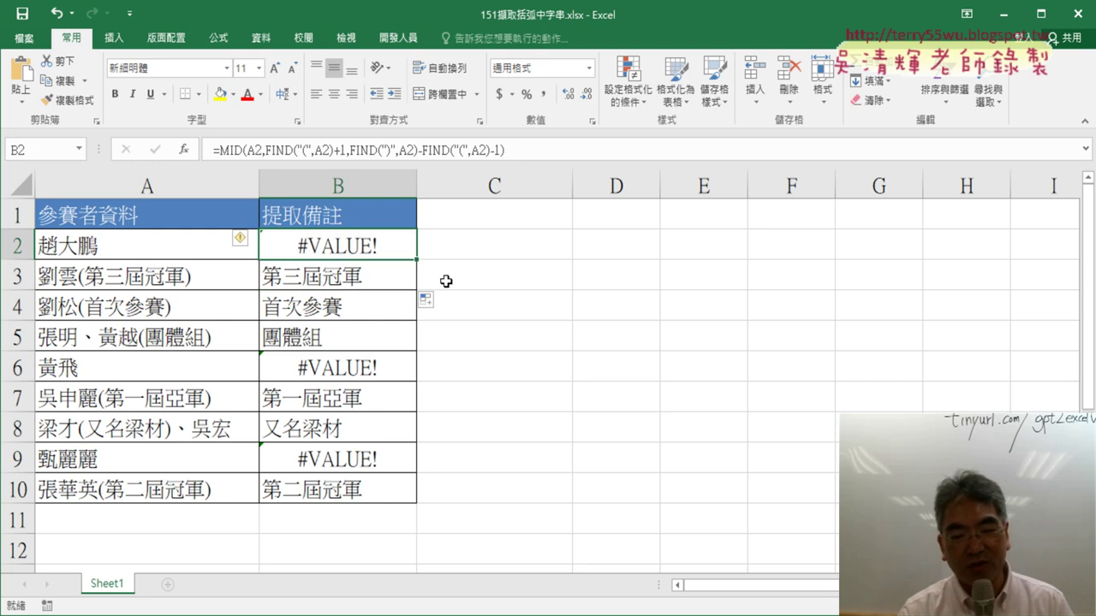
pyautogui.press('Delete')
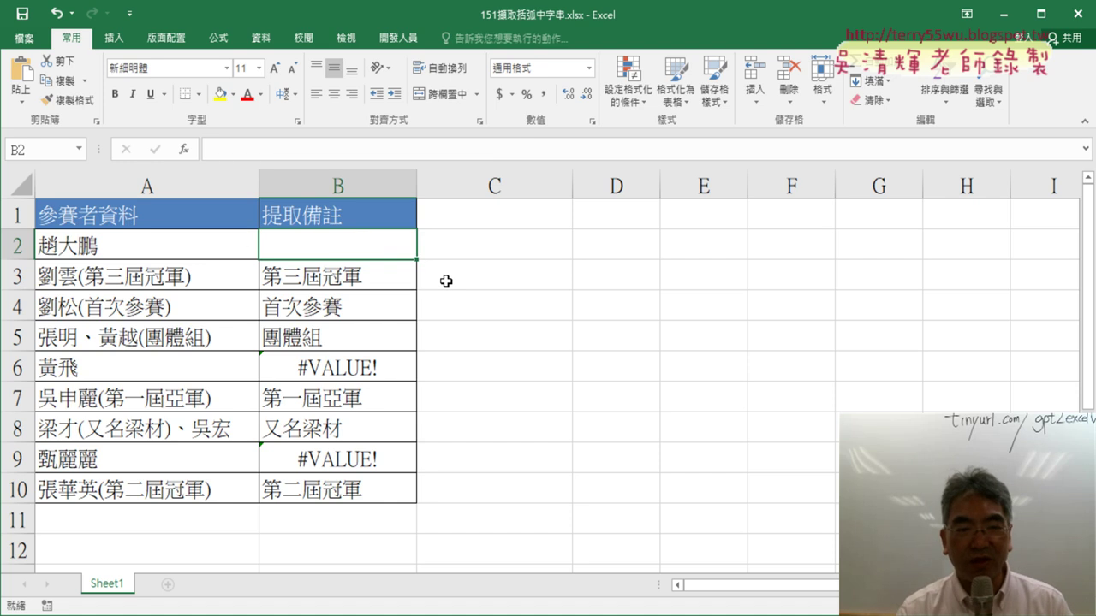
pyautogui.hotkey('ctrl', 'z')
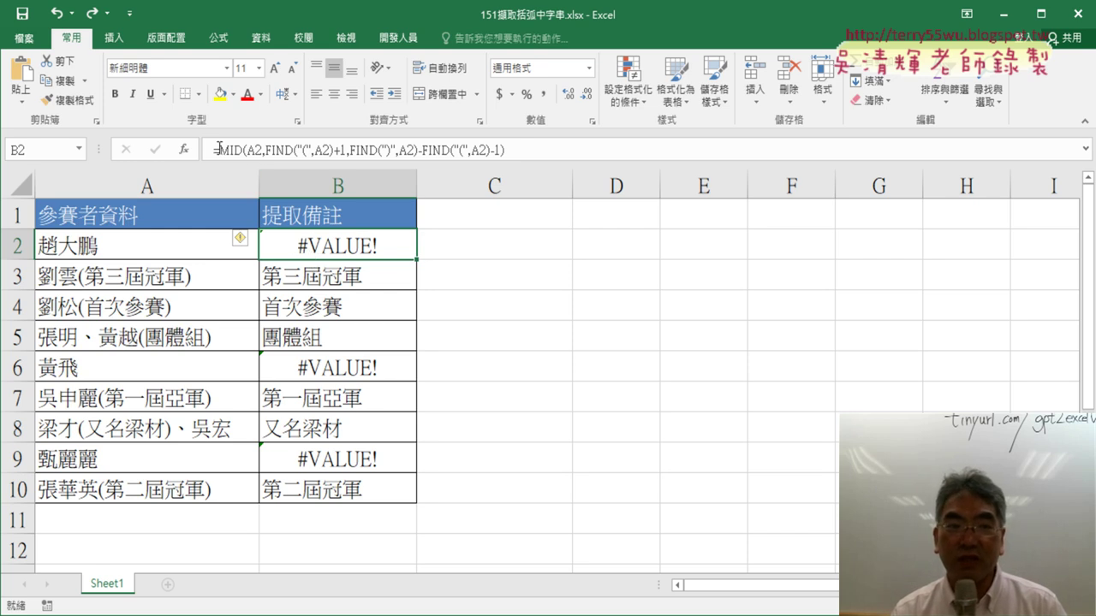
pyautogui.moveTo(219, 151); pyautogui.dragTo(542, 156)
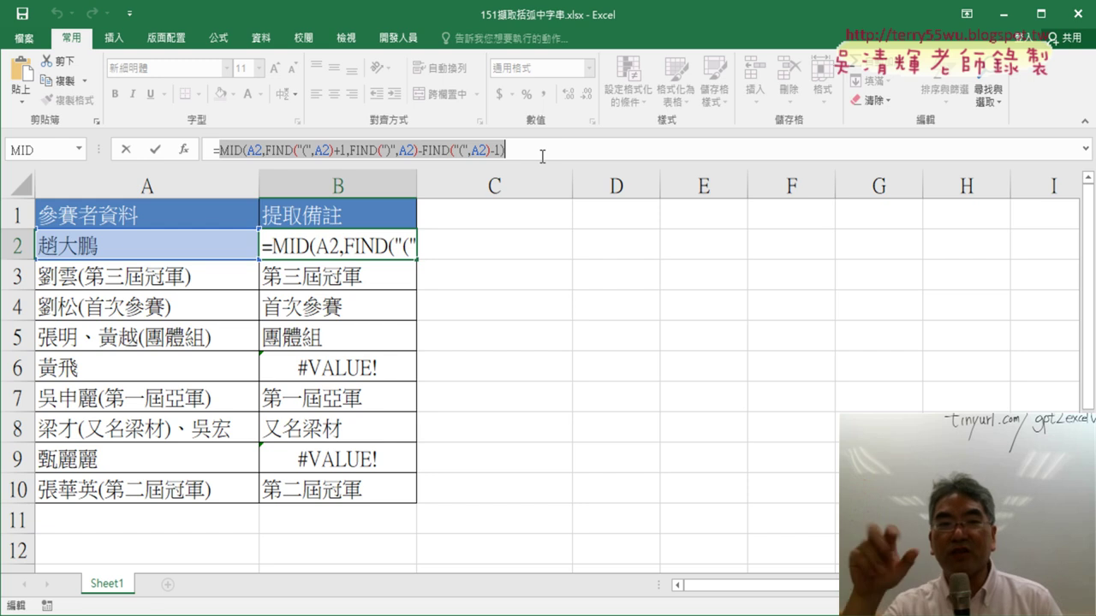
pyautogui.click(130, 159)
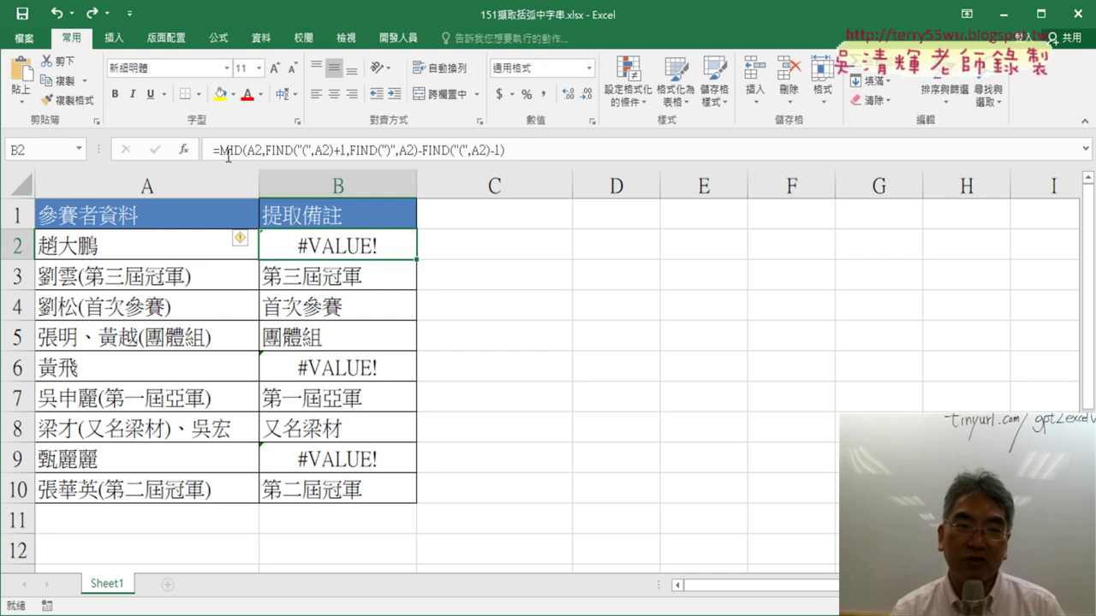
pyautogui.moveTo(220, 151); pyautogui.dragTo(510, 150)
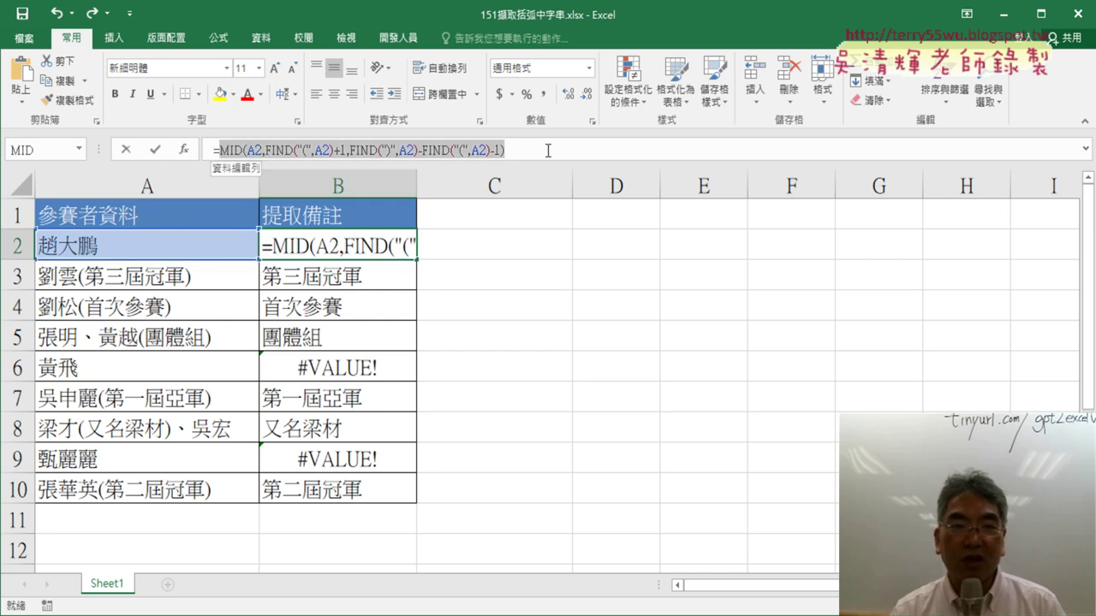
pyautogui.rightClick(456, 152)
pyautogui.click(497, 161)
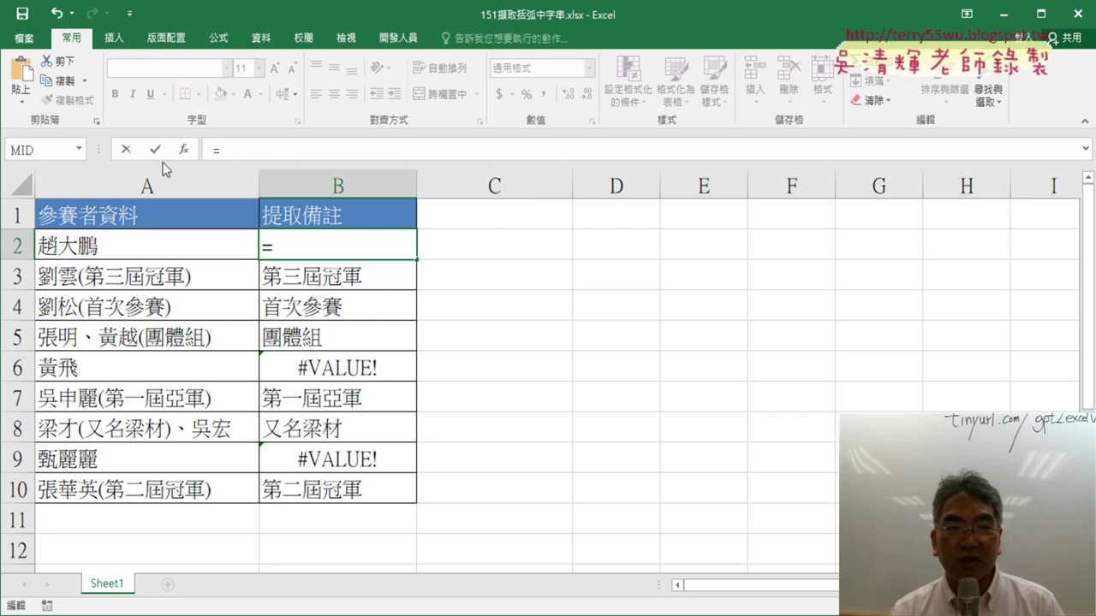
# Insert IFERROR from the 邏輯 (Logical) category into B2, giving =IFERROR().
pyautogui.click(185, 152)
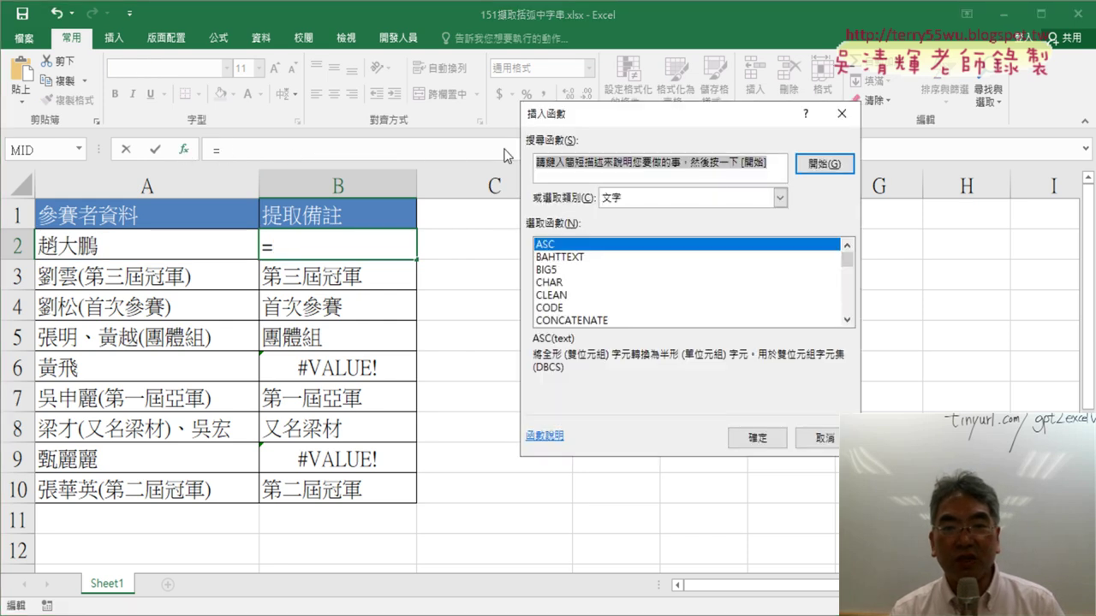
pyautogui.click(715, 199)
pyautogui.click(716, 199)
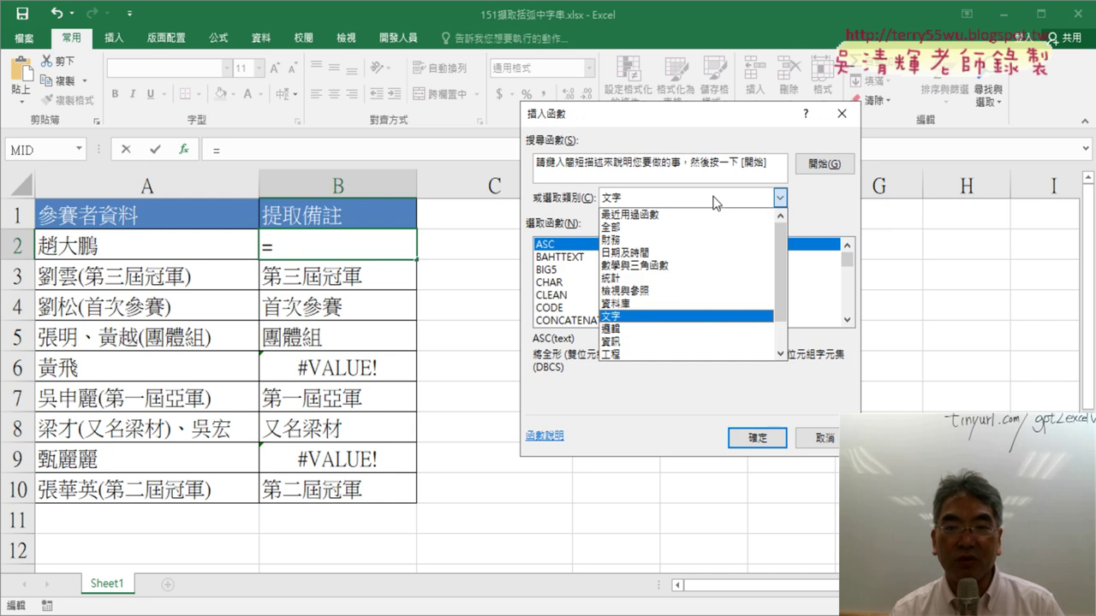
pyautogui.click(700, 338)
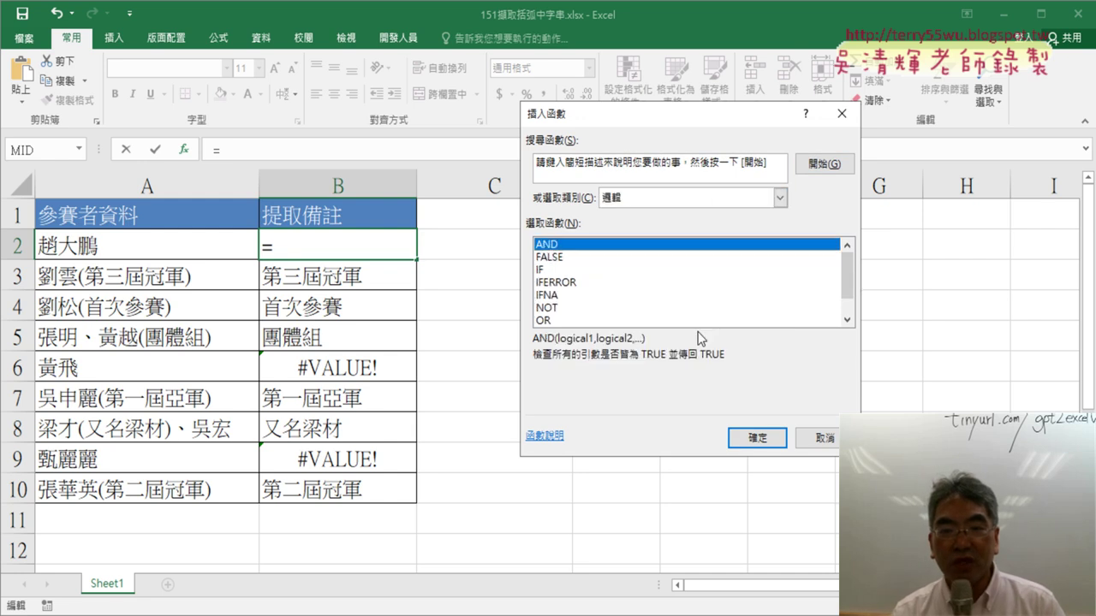
pyautogui.click(552, 270)
pyautogui.click(550, 284)
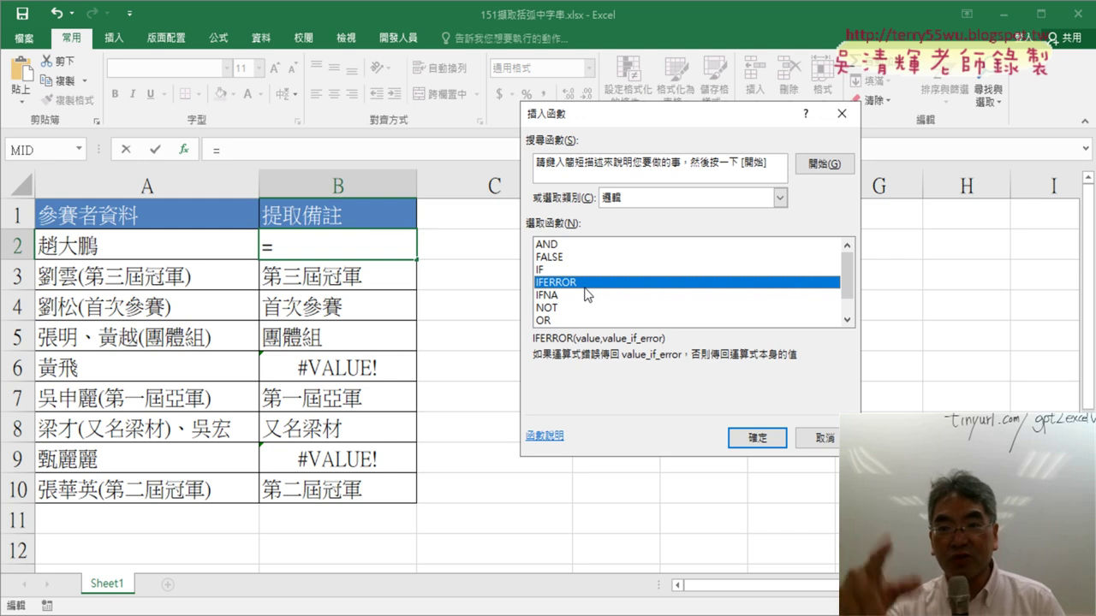
pyautogui.click(757, 438)
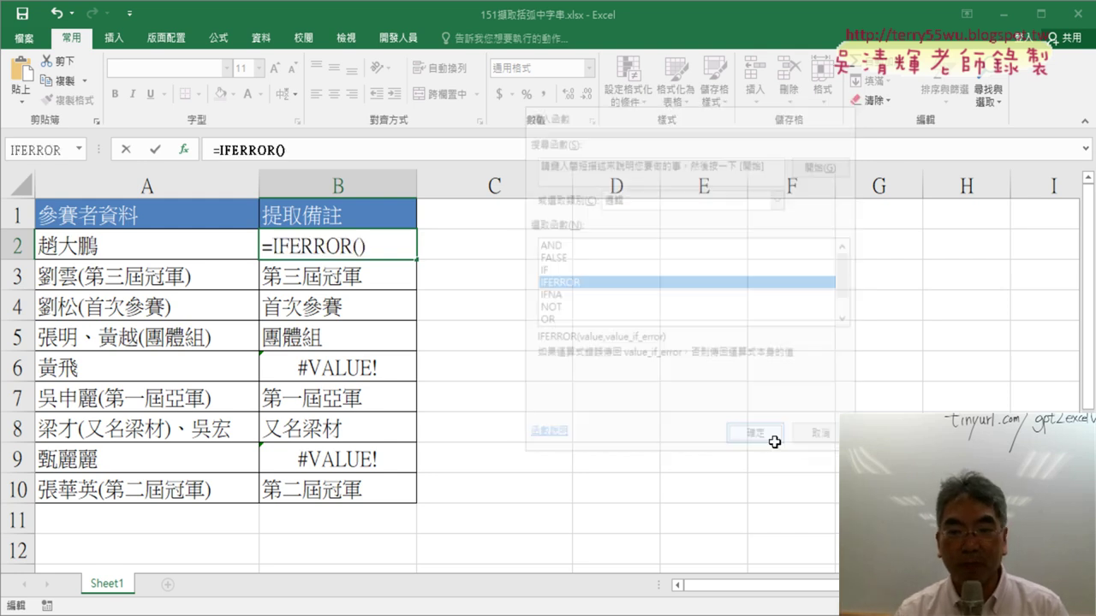
# Paste the cut MID formula into IFERROR's Value and set Value_if_error to "".
pyautogui.rightClick(608, 217)
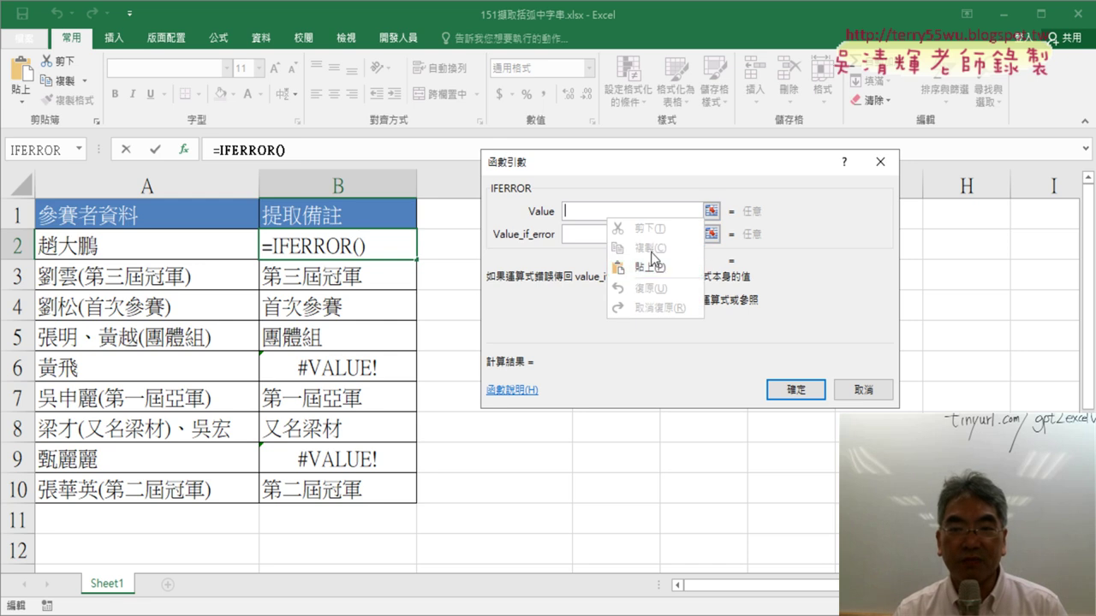
pyautogui.click(657, 267)
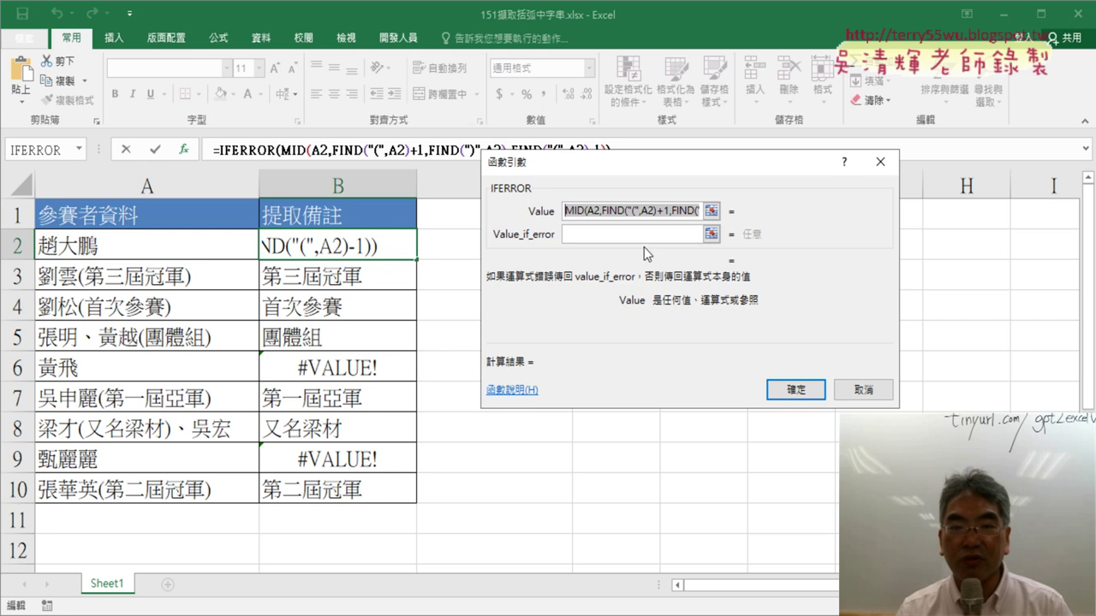
pyautogui.click(615, 237)
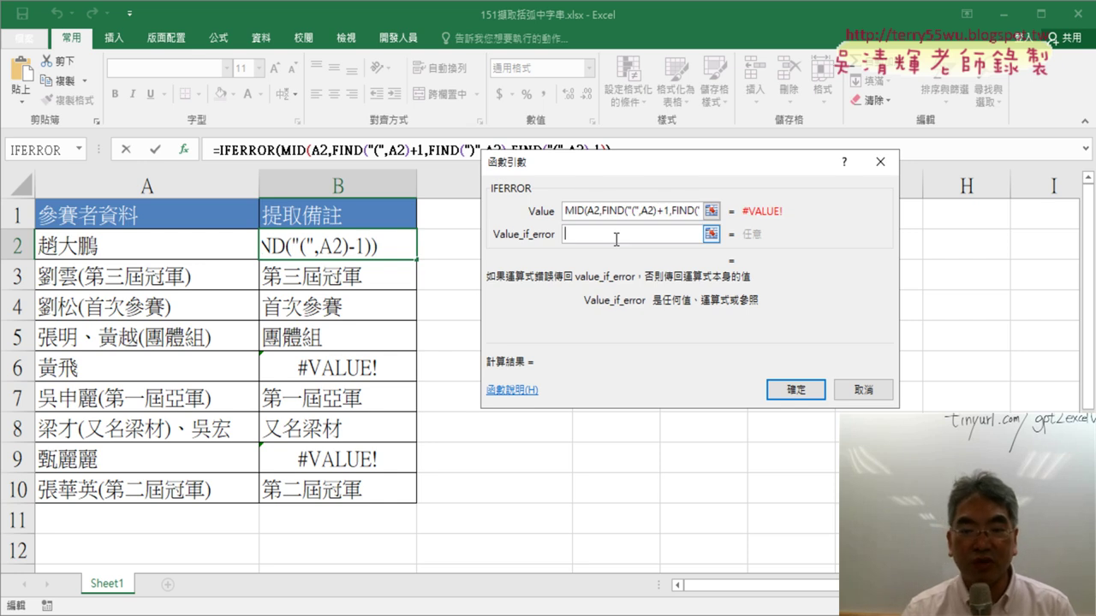
pyautogui.write('"')
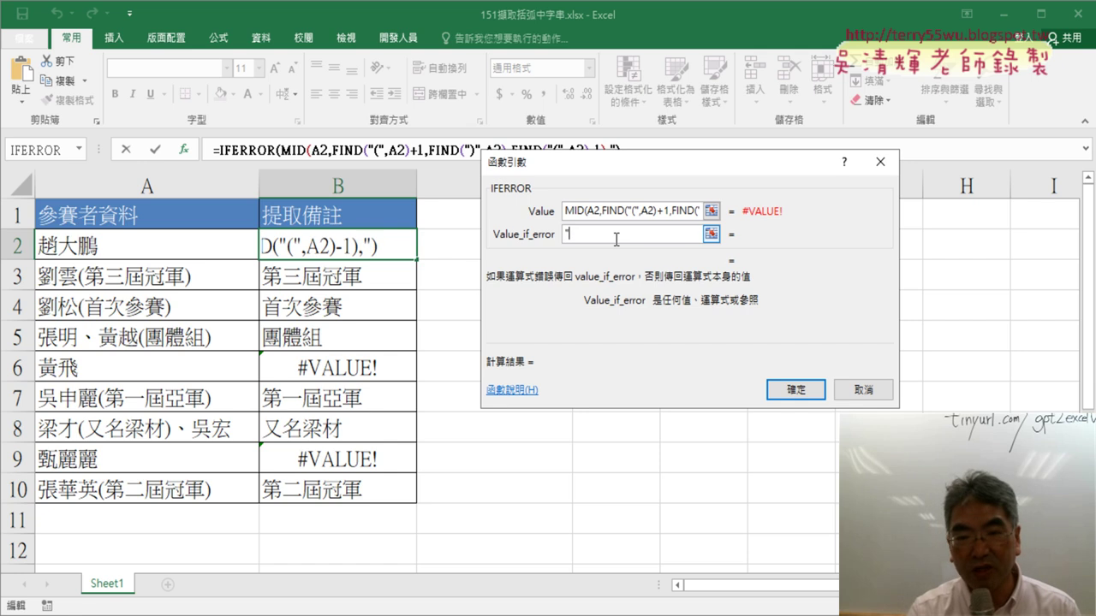
pyautogui.write('""')
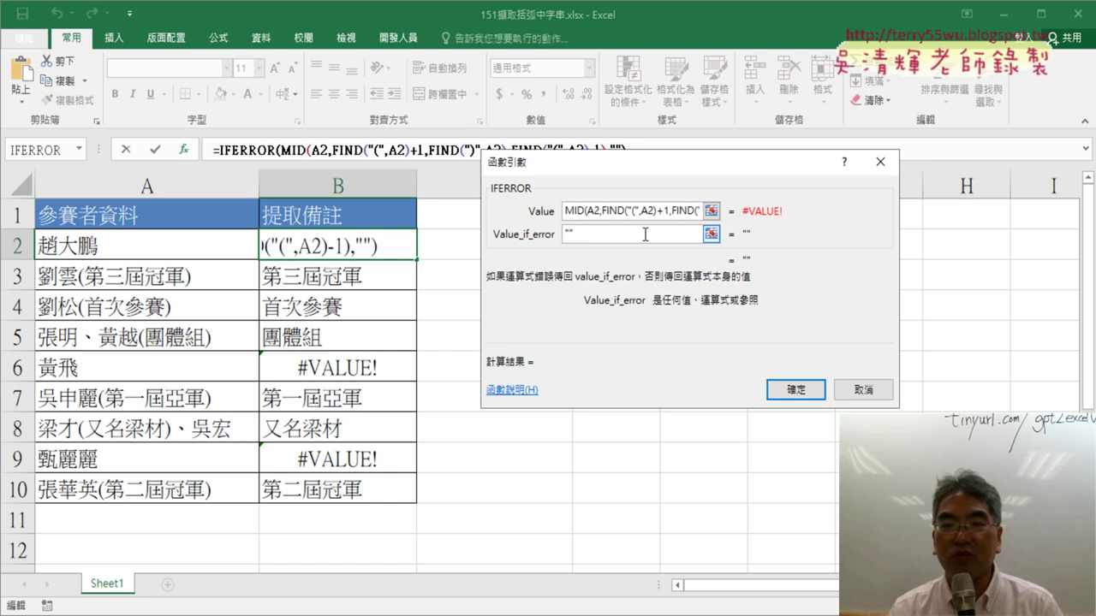
pyautogui.click(603, 233)
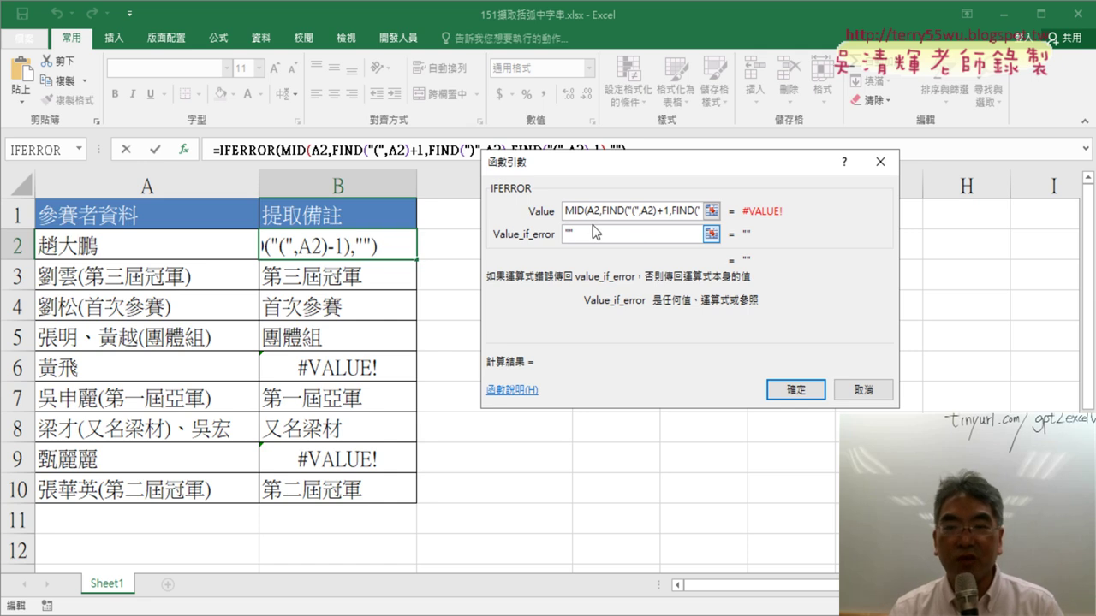
# Commit the IFERROR formula in B2 and fill it down through B10.
pyautogui.click(784, 393)
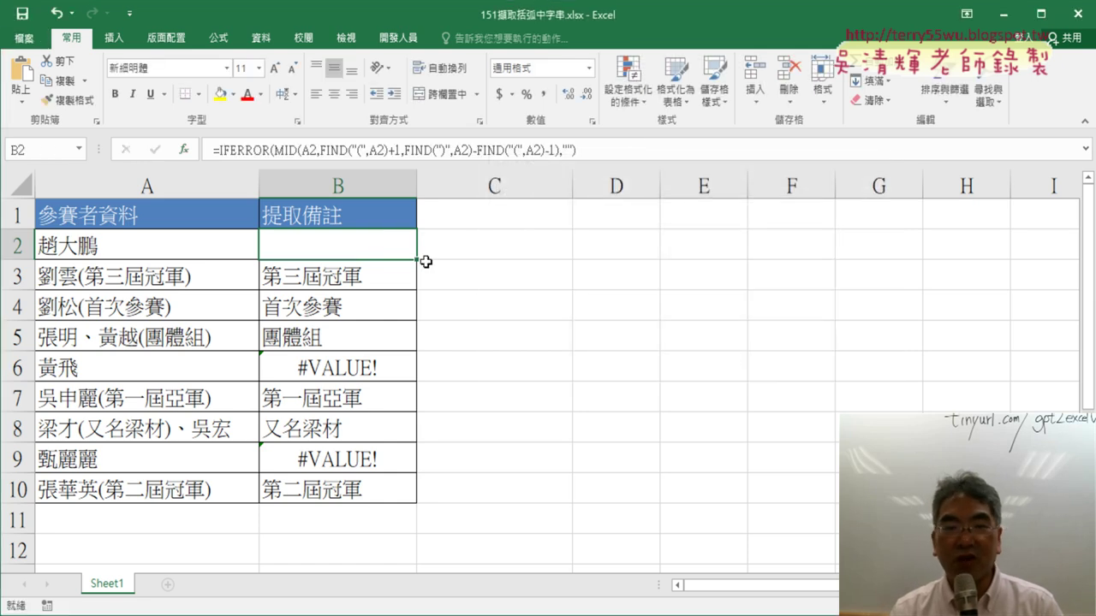
pyautogui.moveTo(416, 261); pyautogui.dragTo(400, 505)
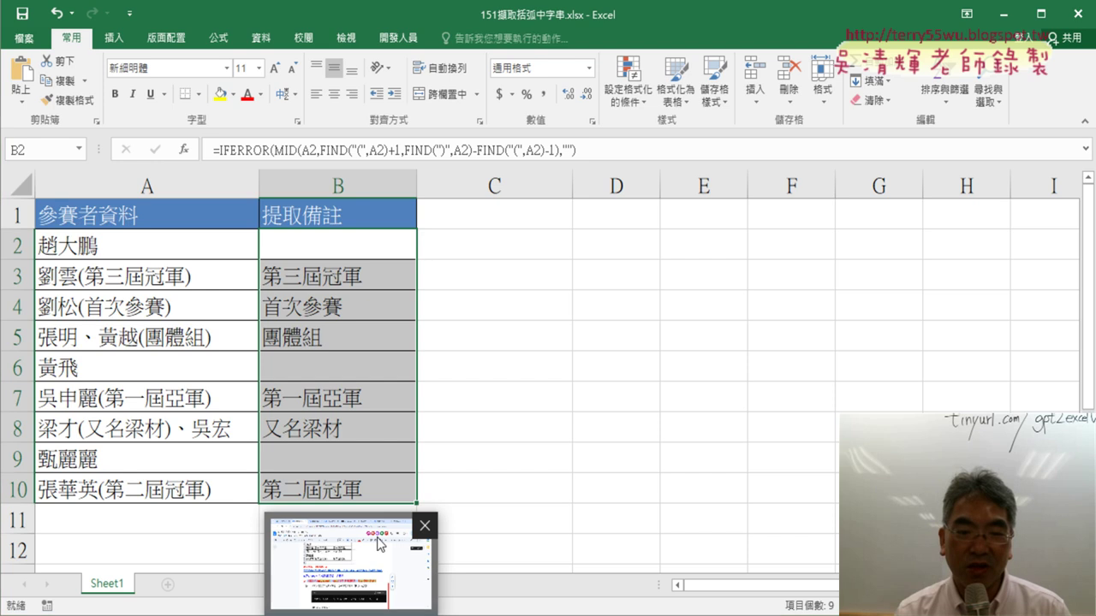
# In the Google Docs notes, select the ChatGPT question about extracting A3's bracketed text.
pyautogui.click(399, 545)
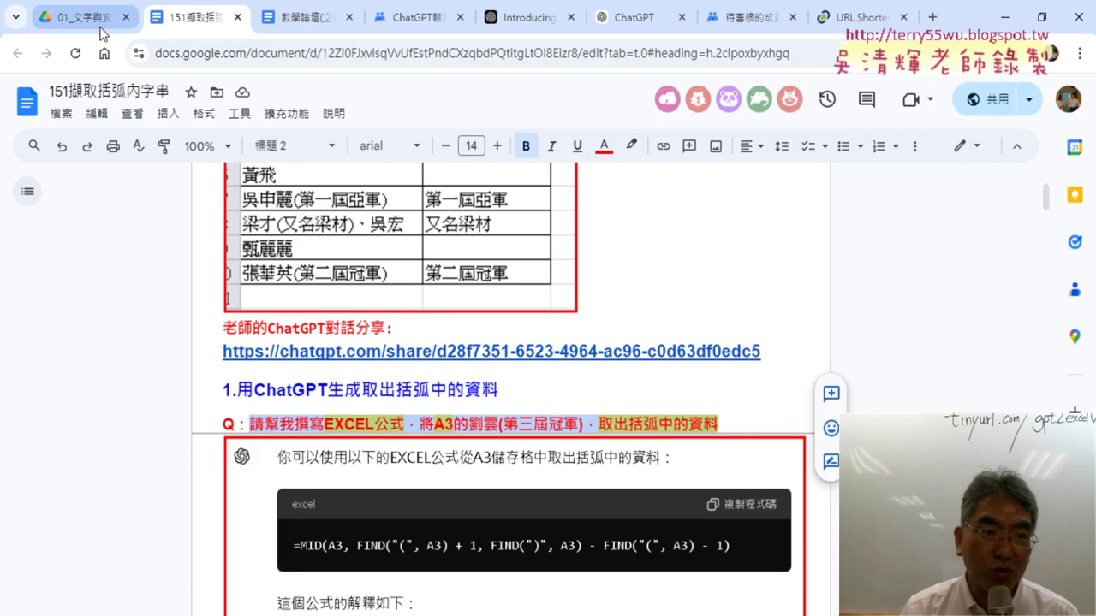
pyautogui.scroll(1, 121, 213)
pyautogui.scroll(1, 121, 213)
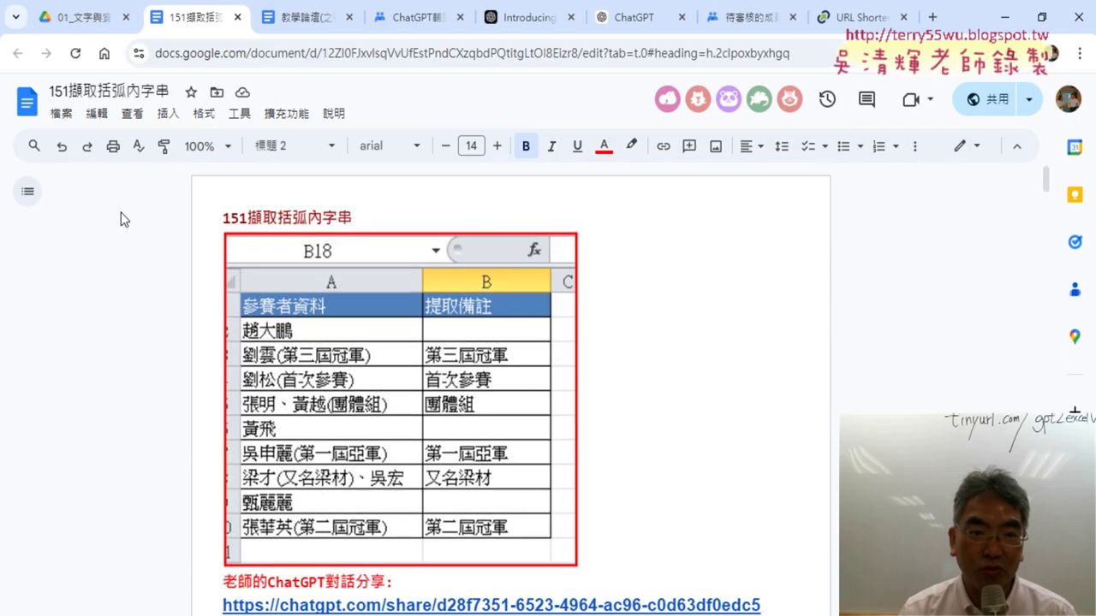
pyautogui.scroll(-4, 120, 212)
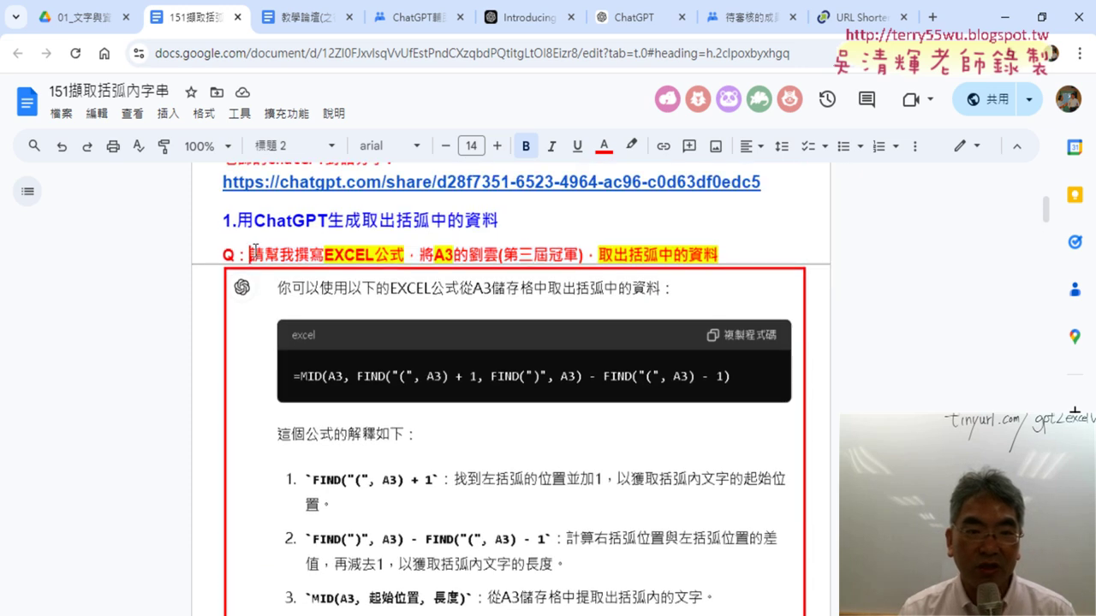
pyautogui.moveTo(249, 254); pyautogui.dragTo(454, 253)
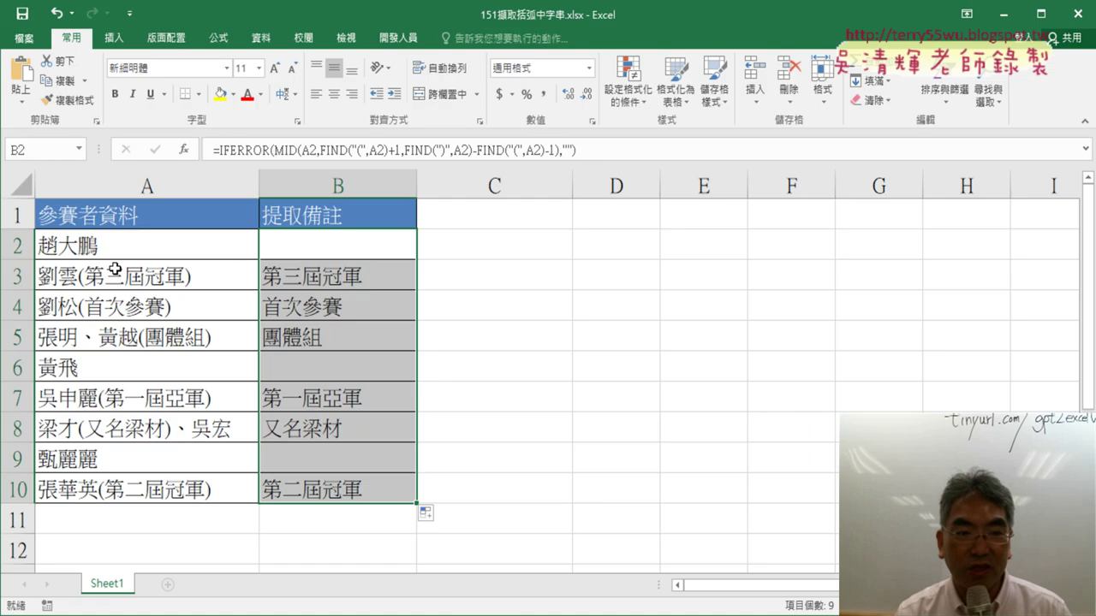
# Compare cells A3 and A2, then restore the Excel window and move it right.
pyautogui.click(114, 273)
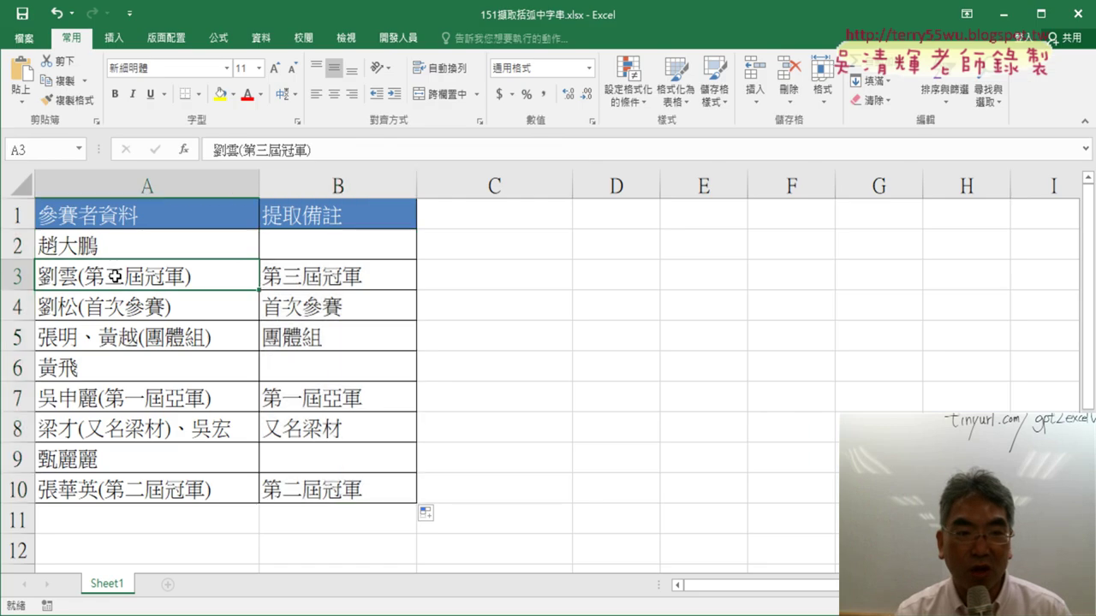
pyautogui.click(136, 239)
pyautogui.click(140, 276)
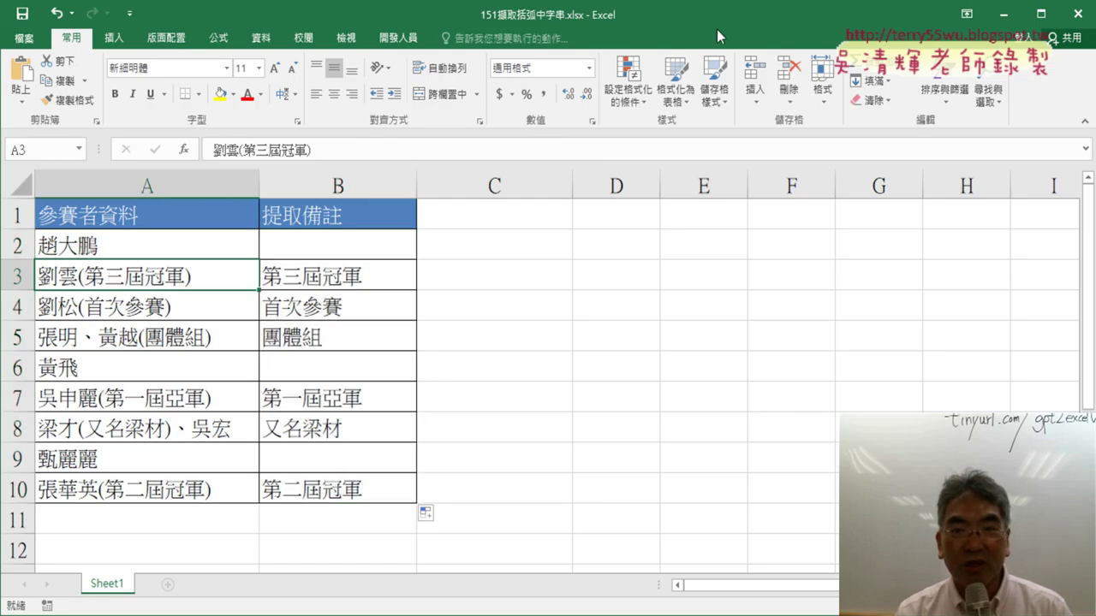
pyautogui.moveTo(735, 5)
pyautogui.click(557, 303)
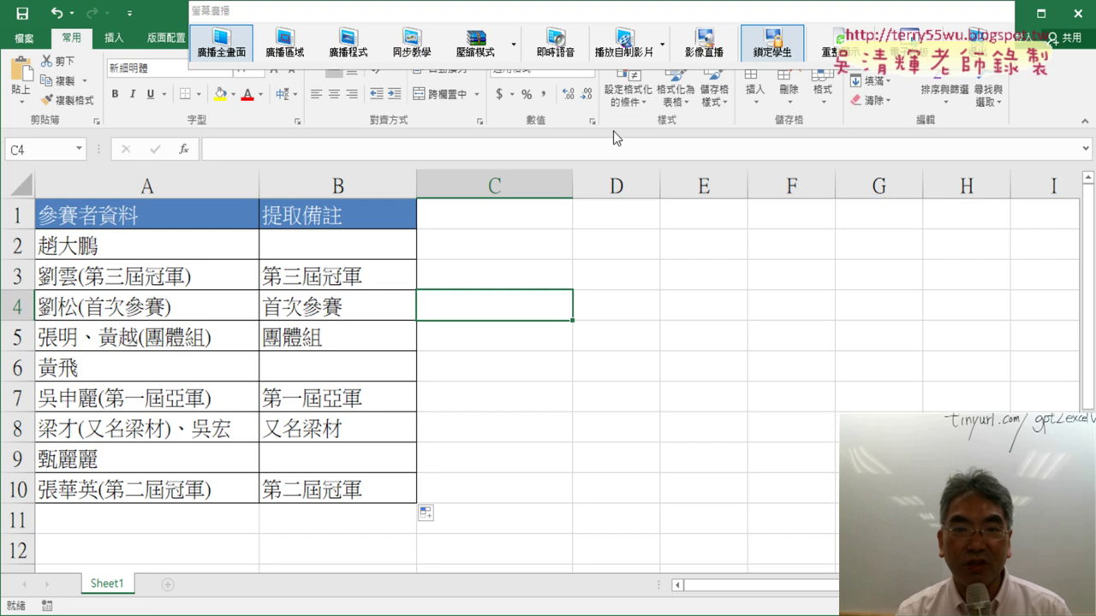
pyautogui.doubleClick(161, 24)
pyautogui.moveTo(357, 86)
pyautogui.mouseDown()
pyautogui.moveTo(767, 133)
pyautogui.moveTo(429, 292)
pyautogui.mouseUp()
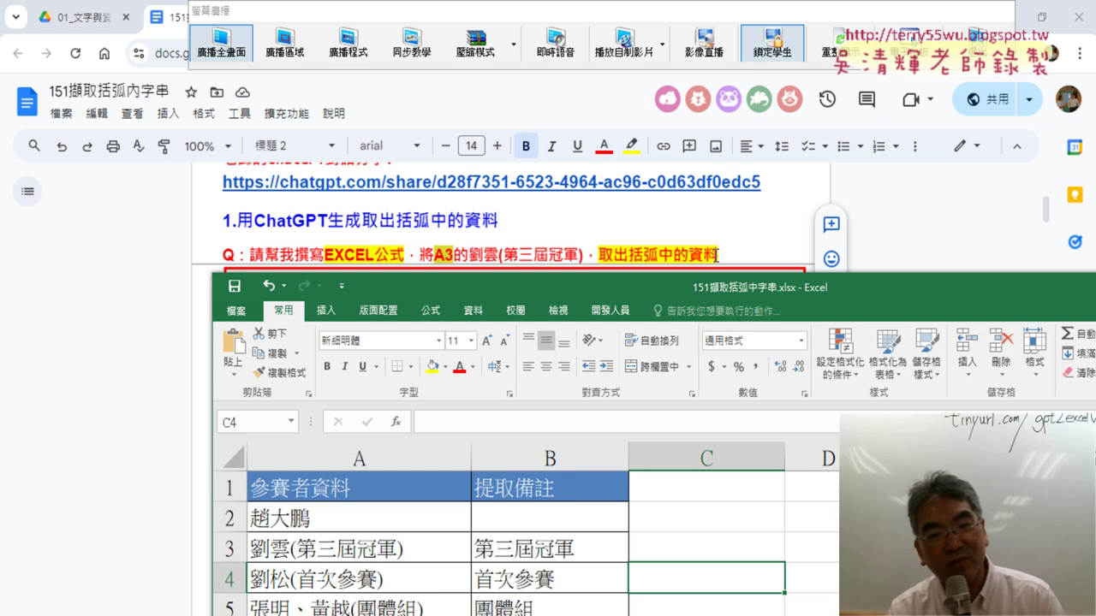
# Select the full question line in the Docs notes, then switch to the ChatGPT tab.
pyautogui.moveTo(252, 254); pyautogui.dragTo(717, 254)
pyautogui.hotkey('ctrl', 'c')
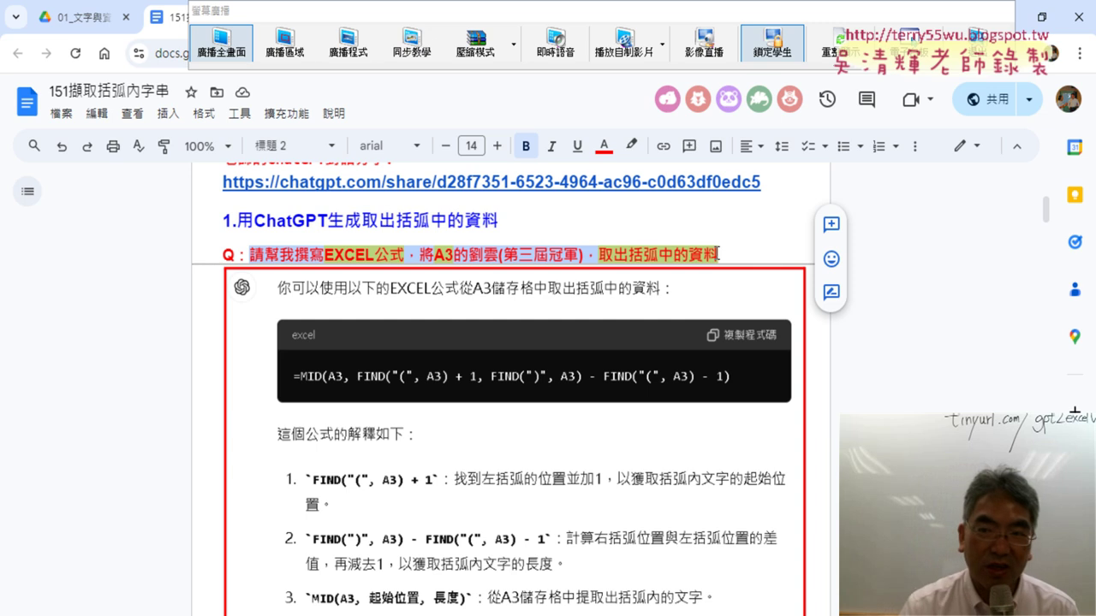
pyautogui.click(992, 306)
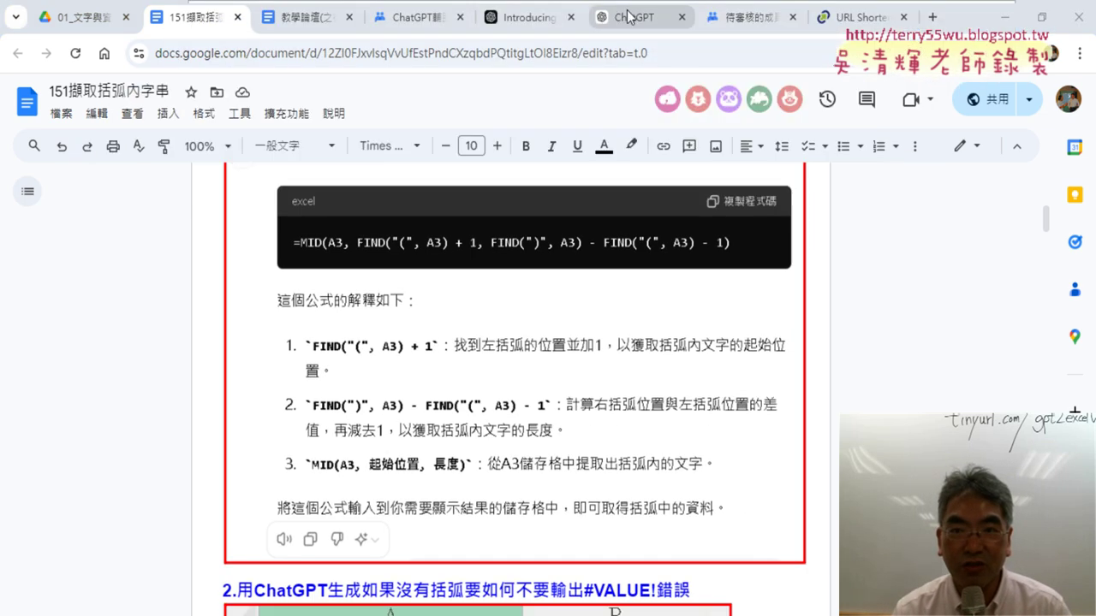
pyautogui.click(625, 16)
# Send the pasted question to ChatGPT and copy its returned TEXTMID formula.
pyautogui.hotkey('ctrl', 'v')
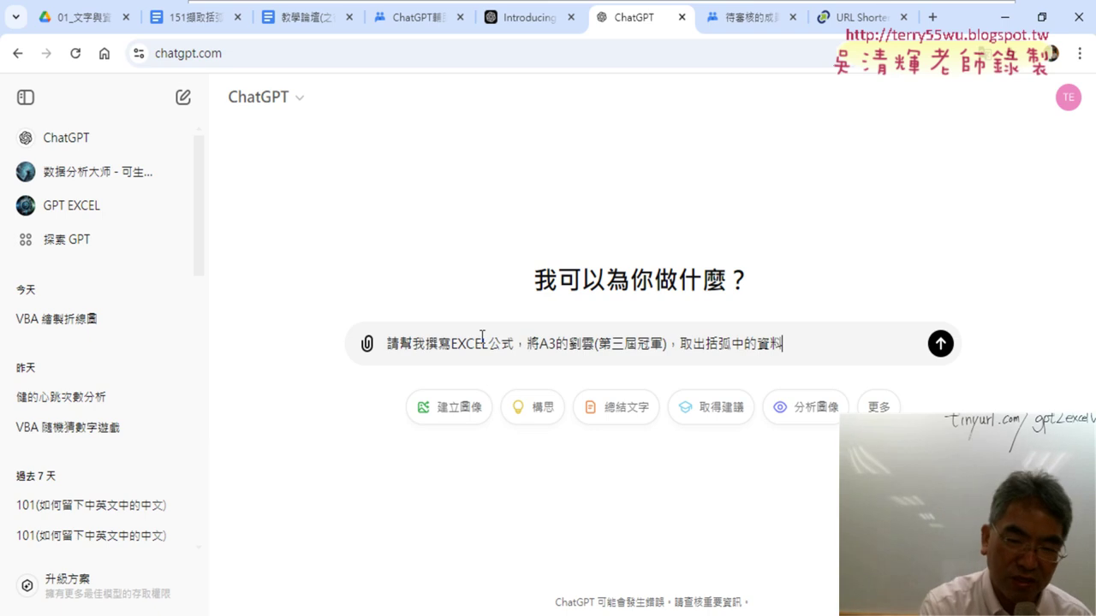
pyautogui.press('Return')
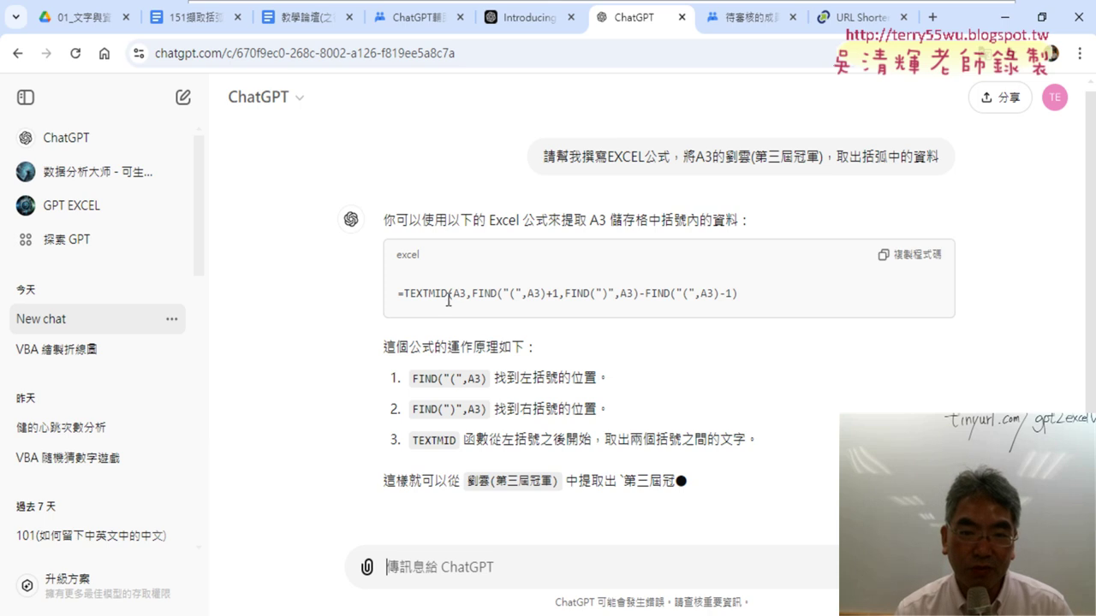
pyautogui.moveTo(446, 293); pyautogui.dragTo(409, 309)
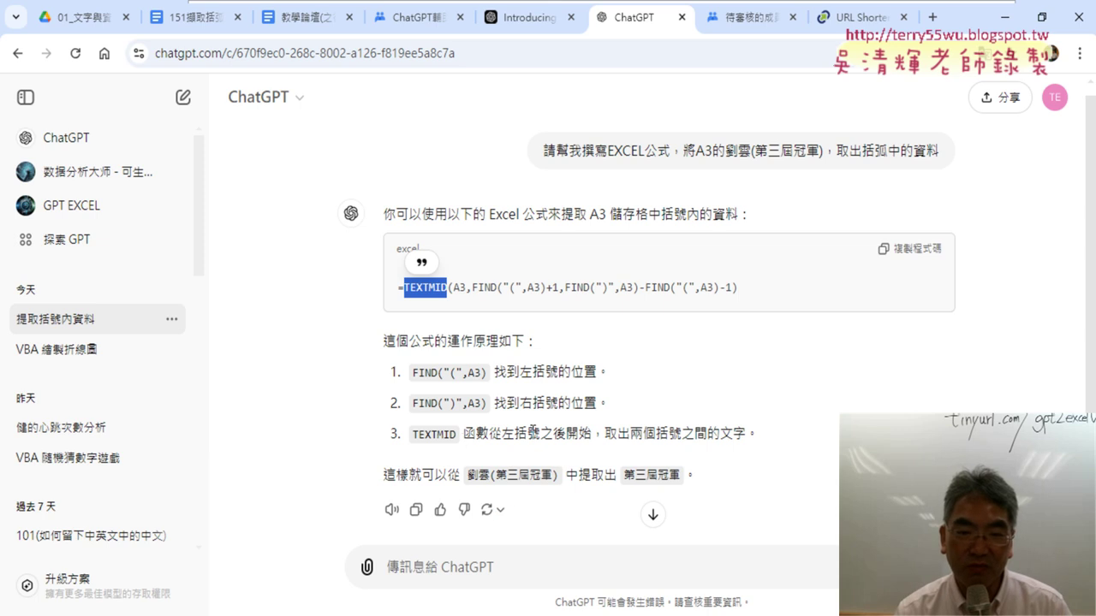
pyautogui.moveTo(737, 288); pyautogui.dragTo(397, 288)
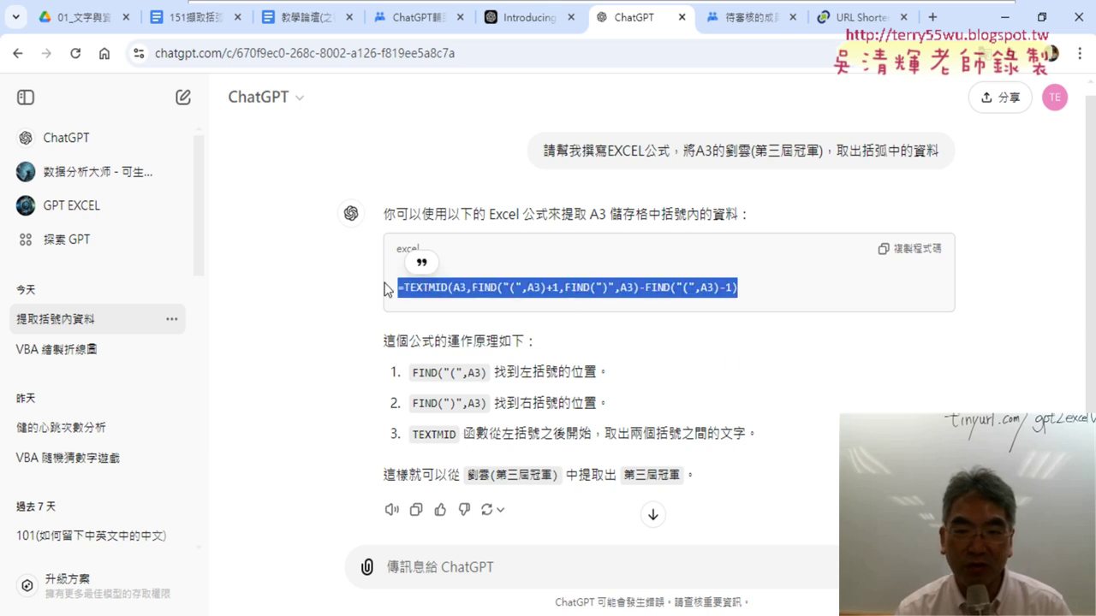
pyautogui.rightClick(485, 292)
pyautogui.click(508, 308)
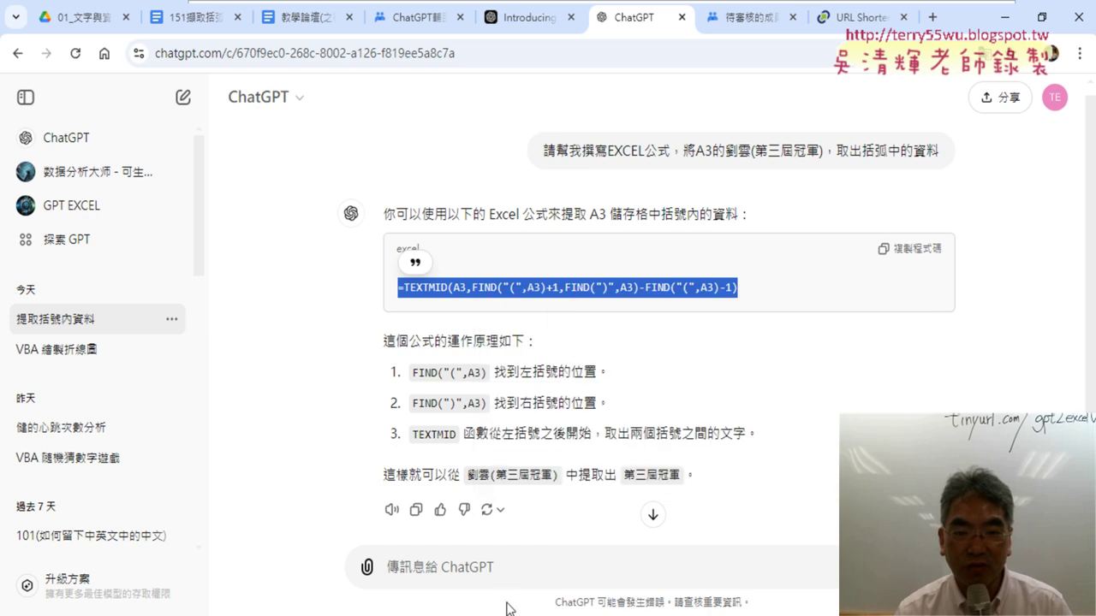
pyautogui.hotkey('alt', 'Tab')
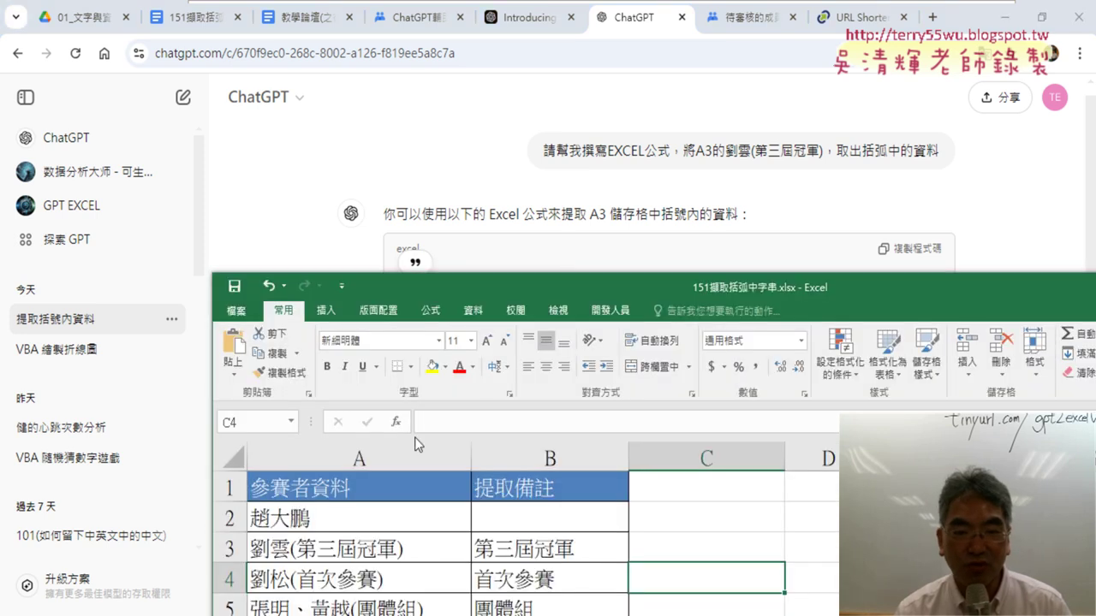
# Maximize the workbook, duplicate Sheet1, and clear the extracted notes from B2:B10.
pyautogui.doubleClick(582, 288)
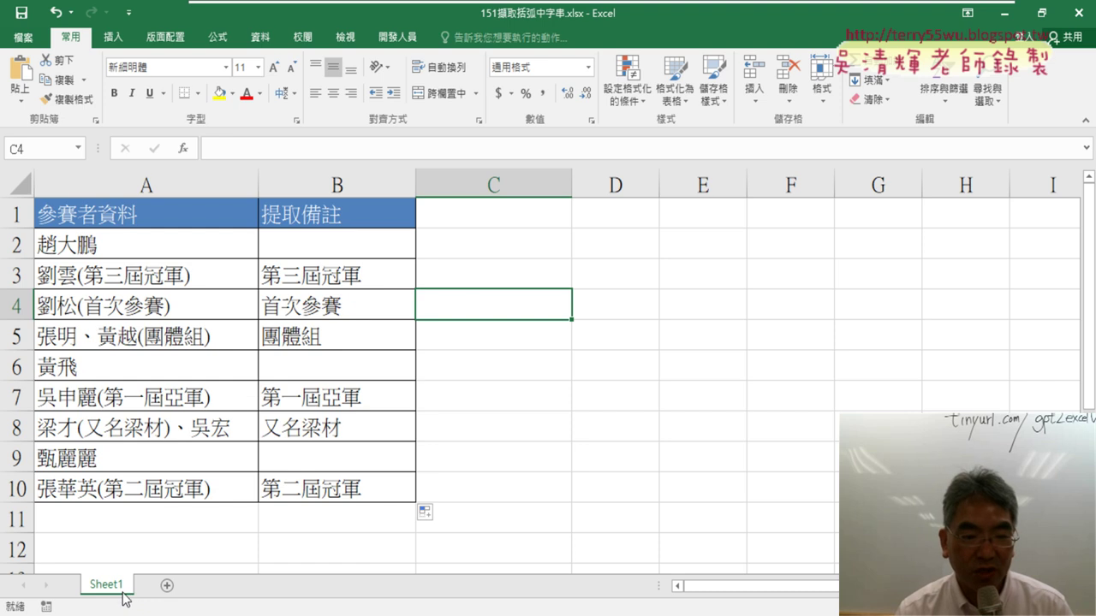
pyautogui.moveTo(124, 592); pyautogui.dragTo(147, 584)
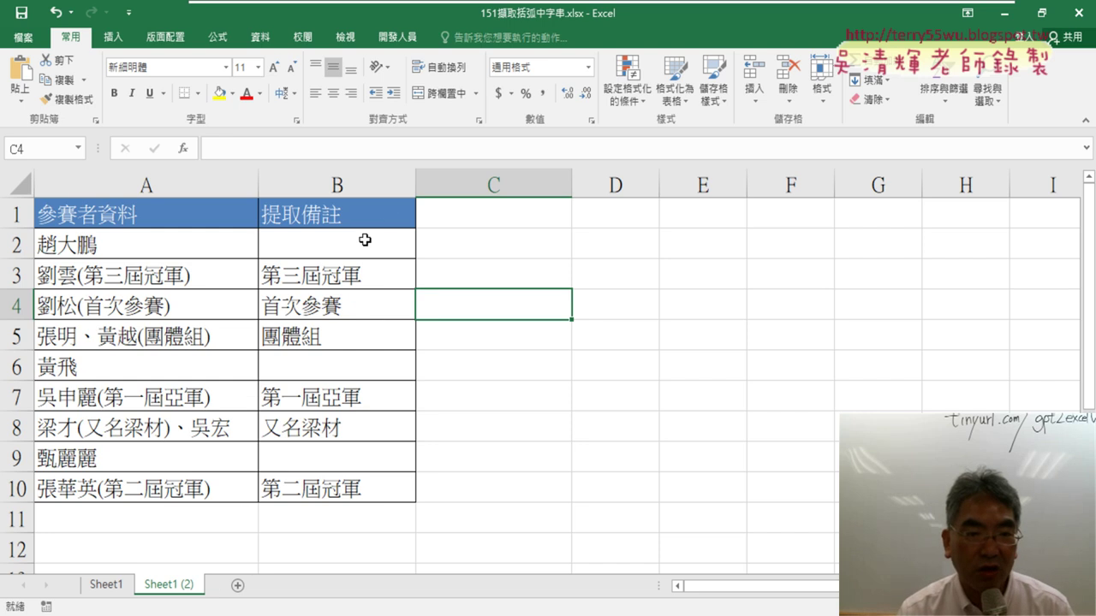
pyautogui.moveTo(364, 241); pyautogui.dragTo(341, 486)
pyautogui.press('Delete')
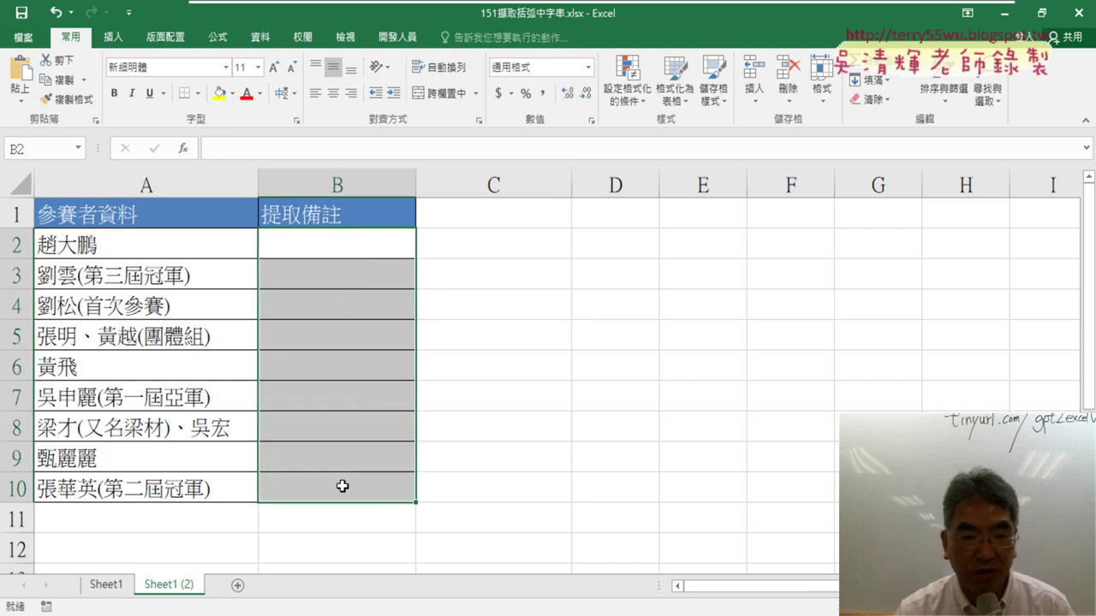
# Paste the TEXTMID formula into B3 and inspect its arguments after it returns #NAME?
pyautogui.click(297, 283)
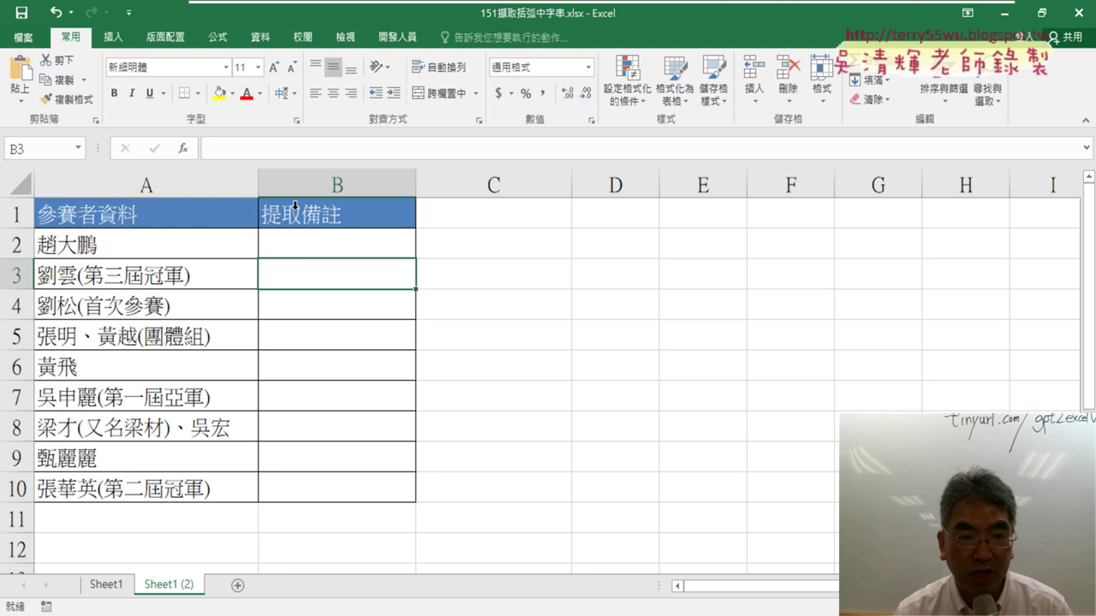
pyautogui.click(280, 150)
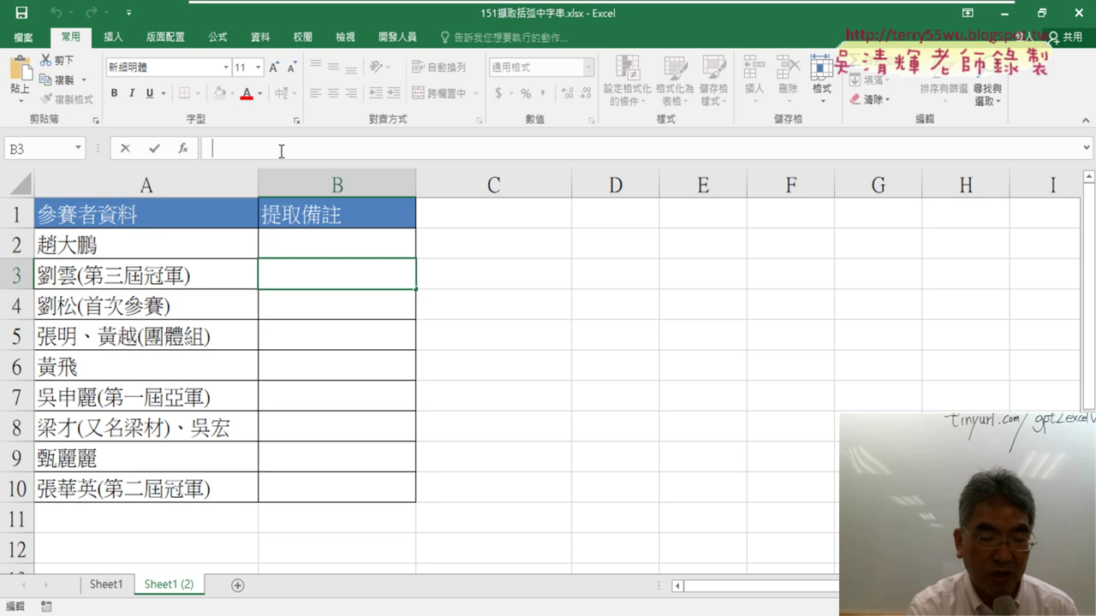
pyautogui.hotkey('ctrl', 'v')
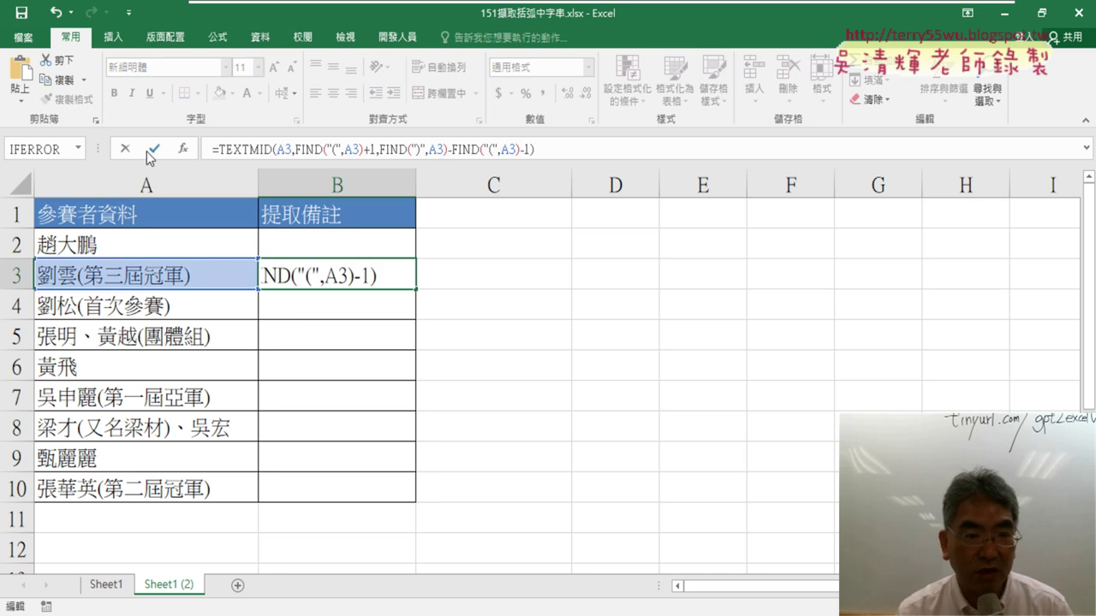
pyautogui.click(153, 150)
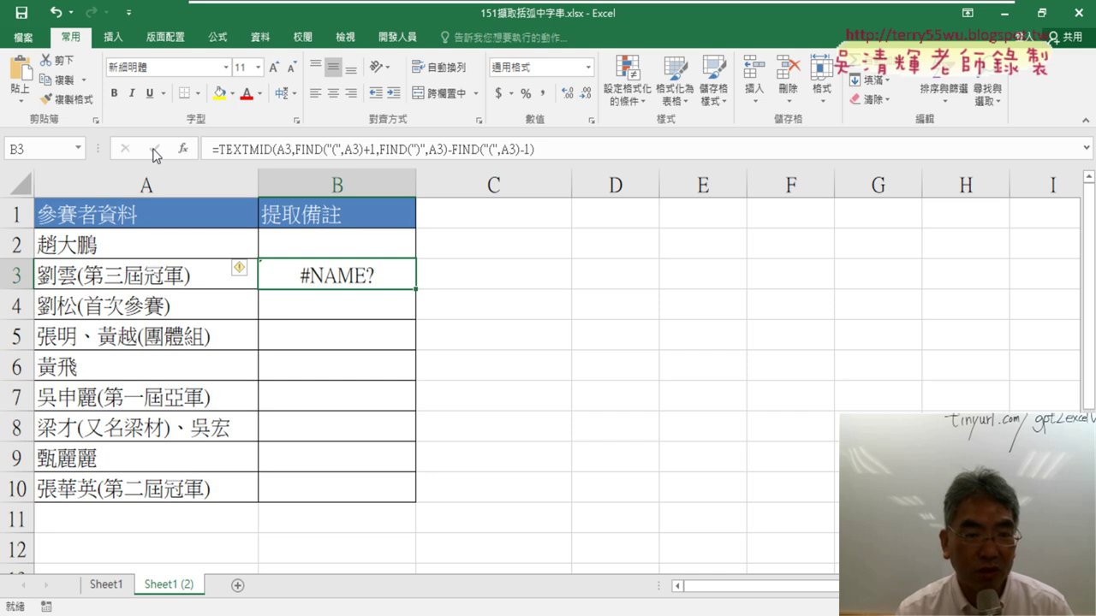
pyautogui.click(236, 149)
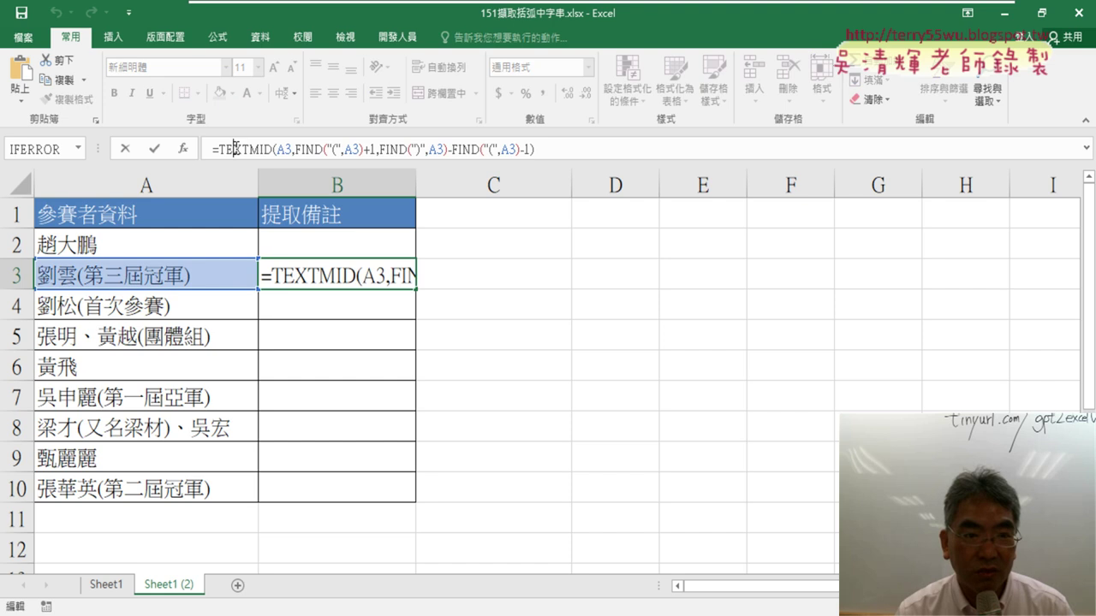
pyautogui.click(183, 150)
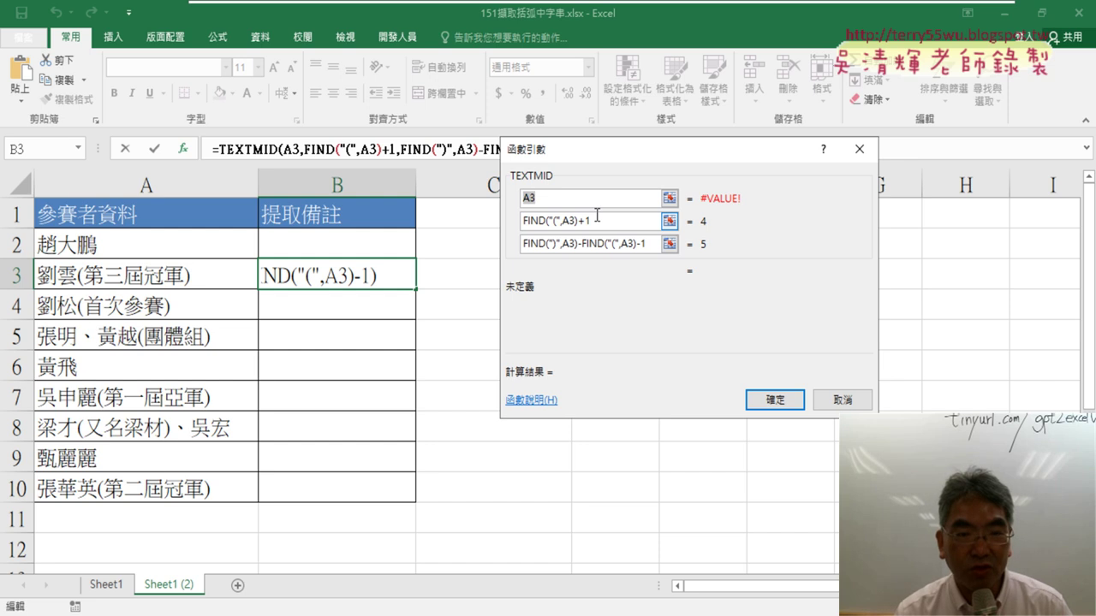
pyautogui.click(846, 402)
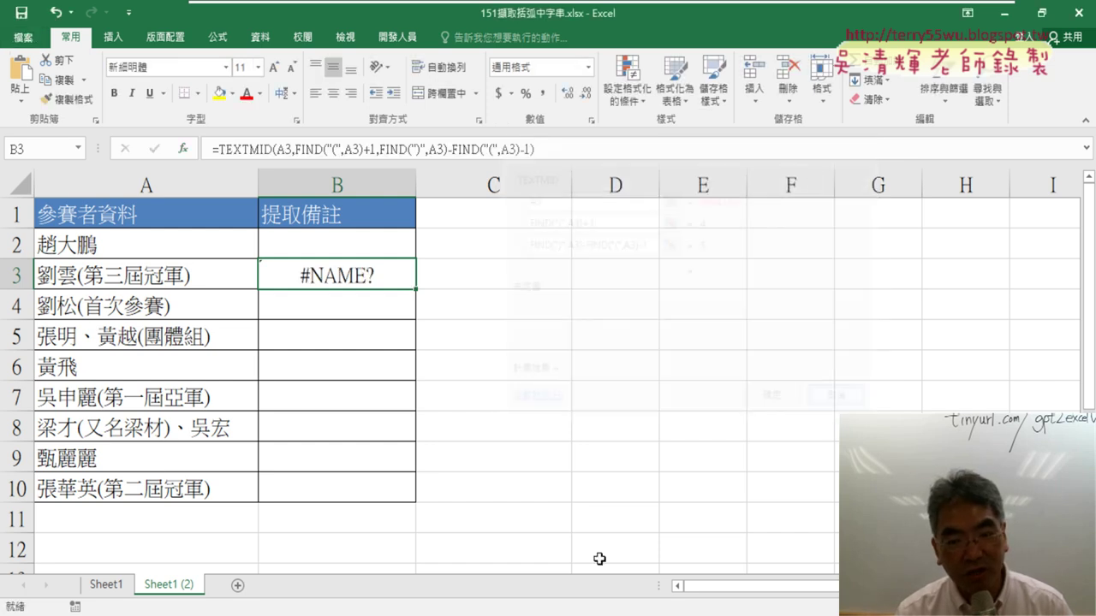
# Tell ChatGPT the formula gives a #NAME error with the message 出現#NAME錯誤.
pyautogui.hotkey('alt', 'Tab')
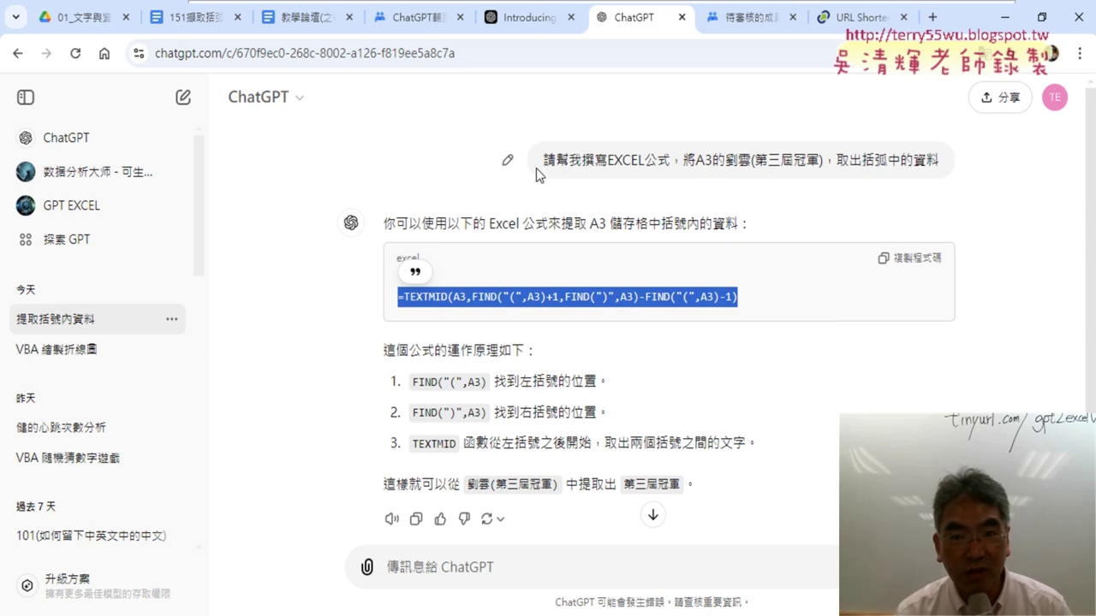
pyautogui.click(517, 568)
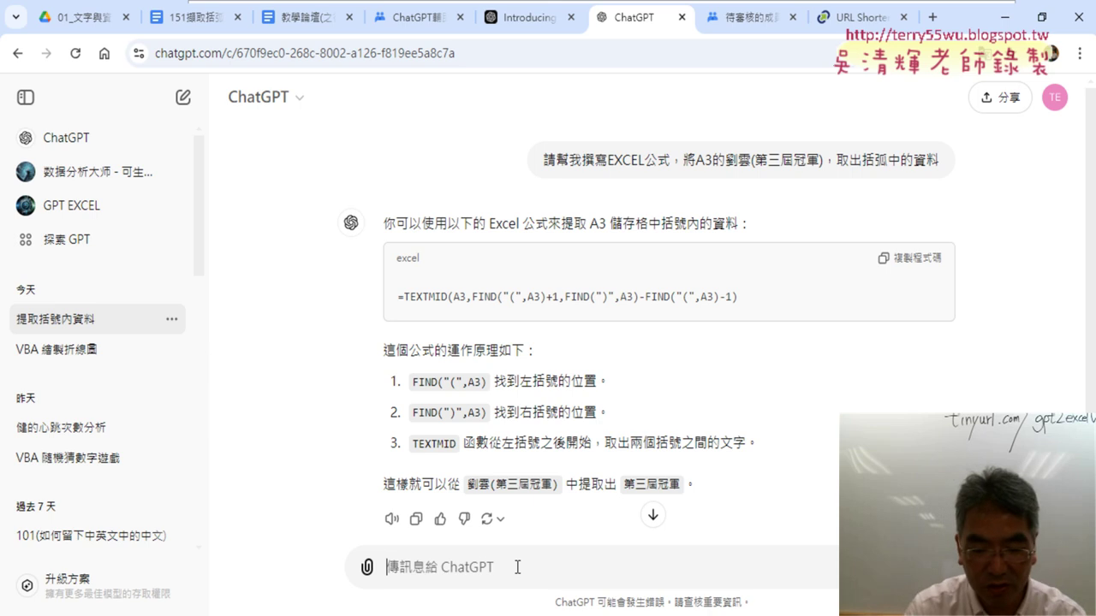
pyautogui.write('出')
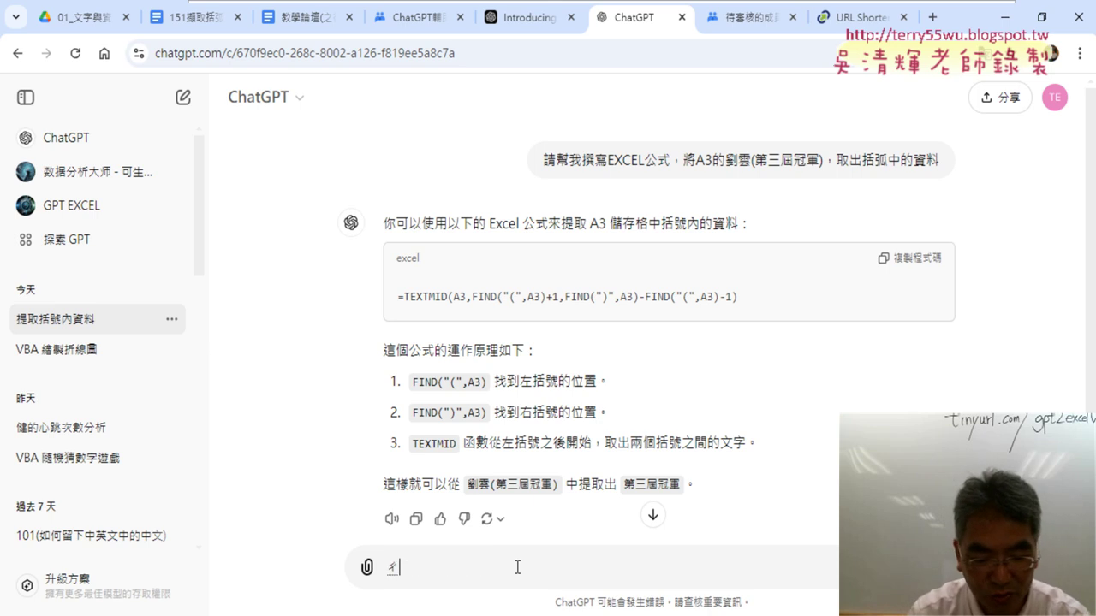
pyautogui.write('現#NAMEㄘㄨㄛ')
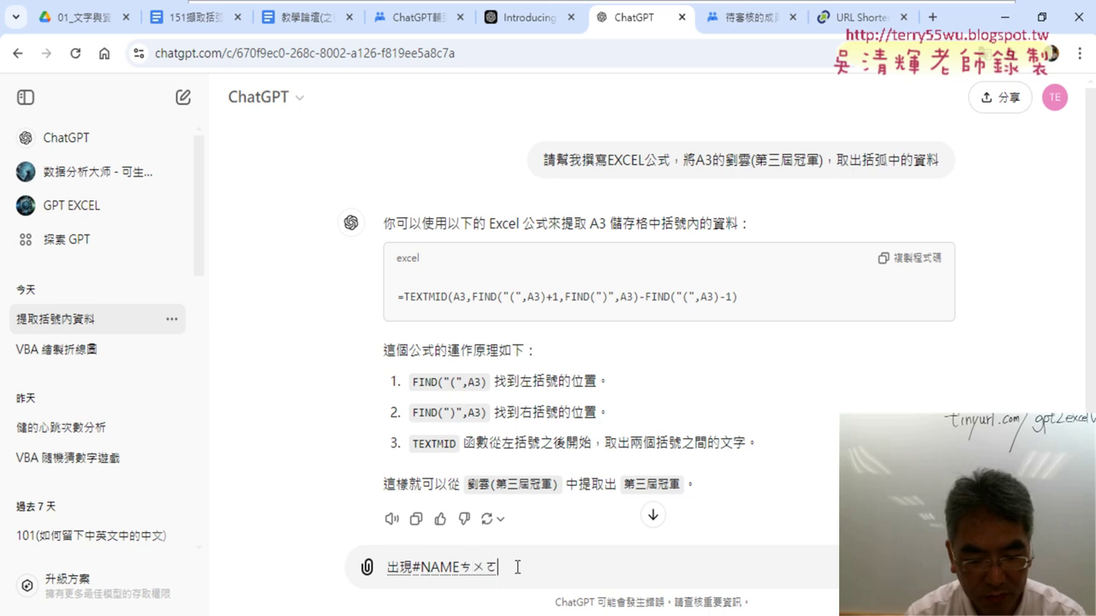
pyautogui.write('錯ㄨ')
pyautogui.press('Return')
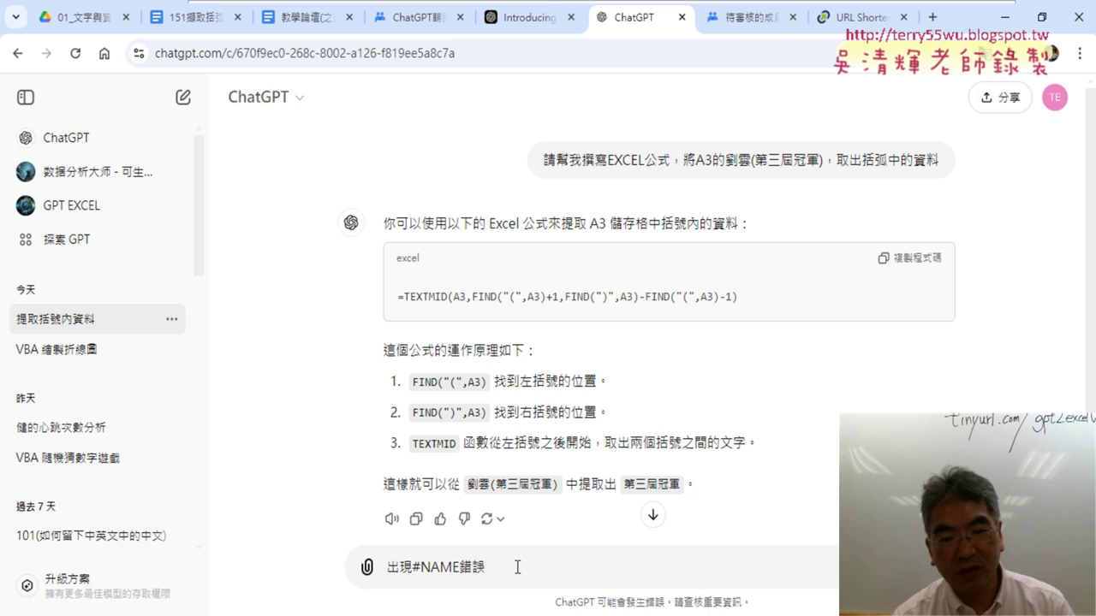
pyautogui.press('Return')
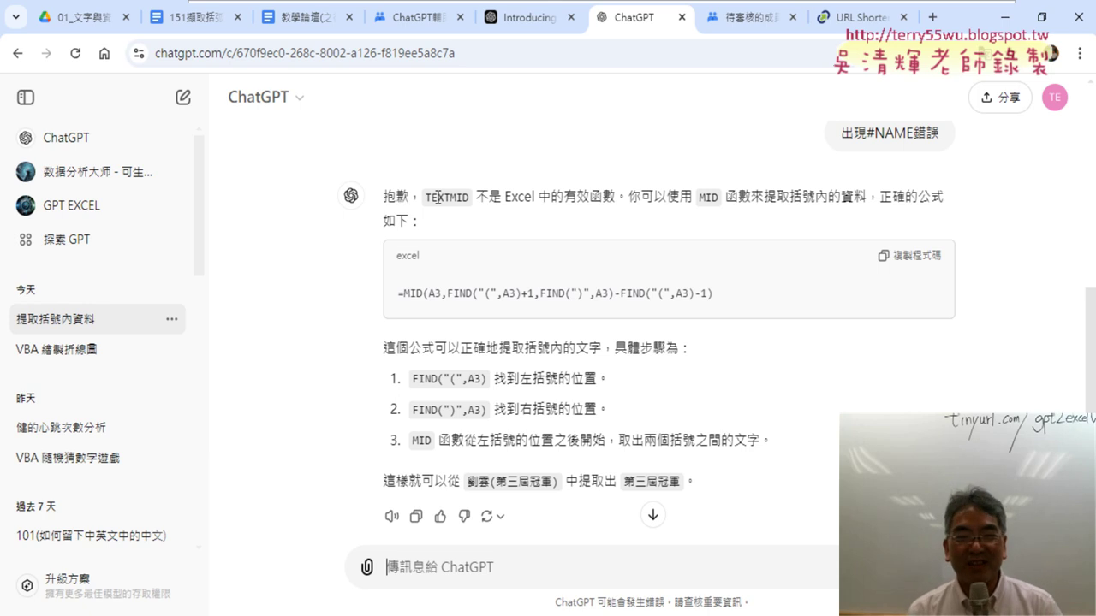
# Copy ChatGPT's corrected =MID(A3,FIND("(",A3)+1,FIND(")",A3)-FIND("(",A3)-1) formula.
pyautogui.moveTo(473, 197); pyautogui.dragTo(618, 199)
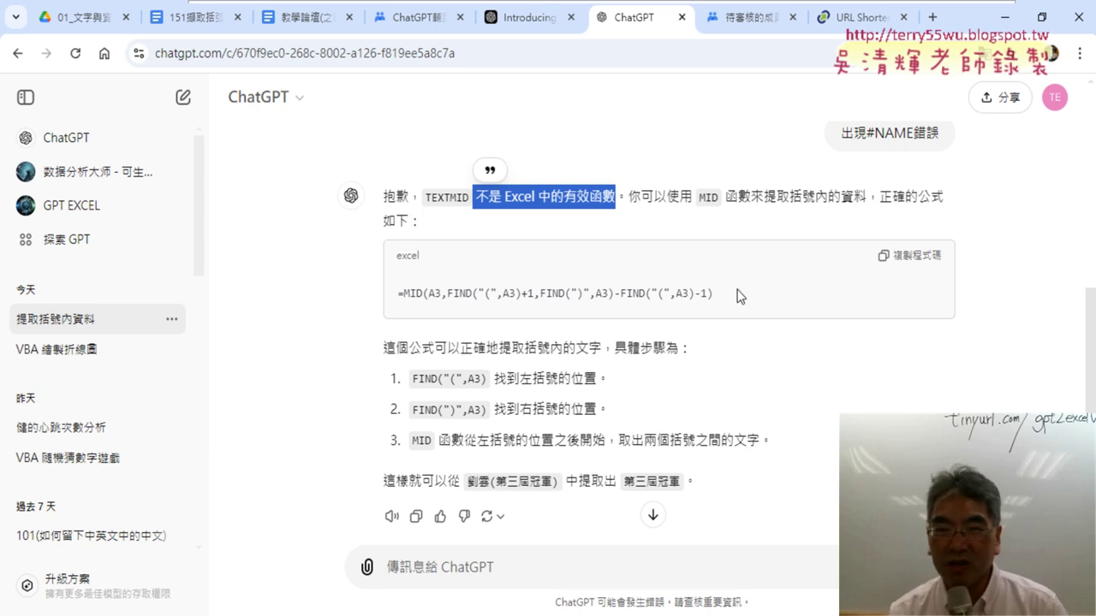
pyautogui.moveTo(740, 295); pyautogui.dragTo(395, 295)
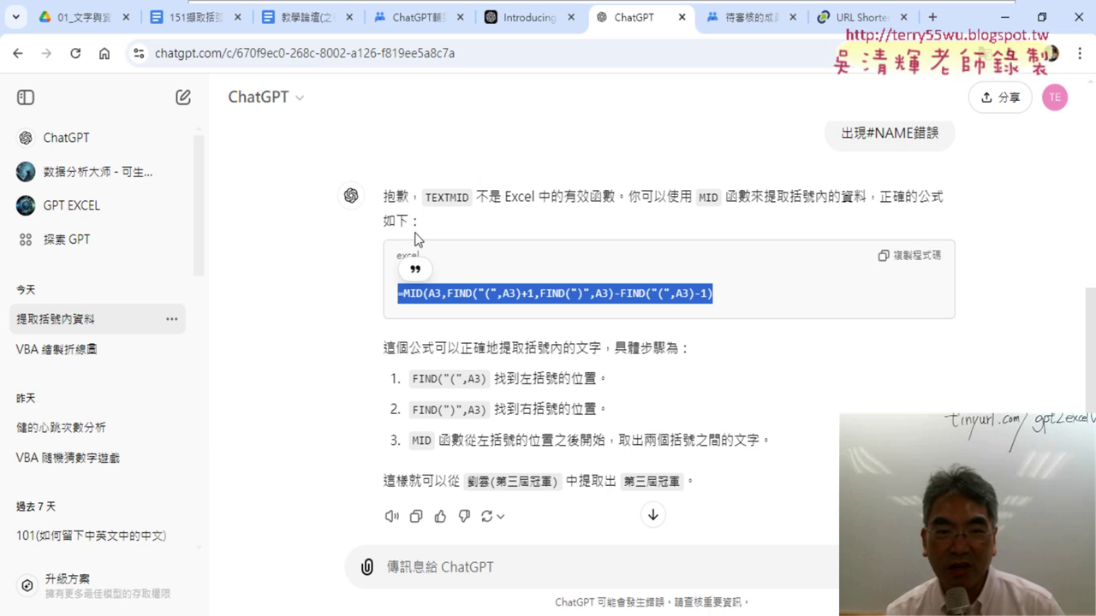
pyautogui.rightClick(520, 295)
pyautogui.click(555, 314)
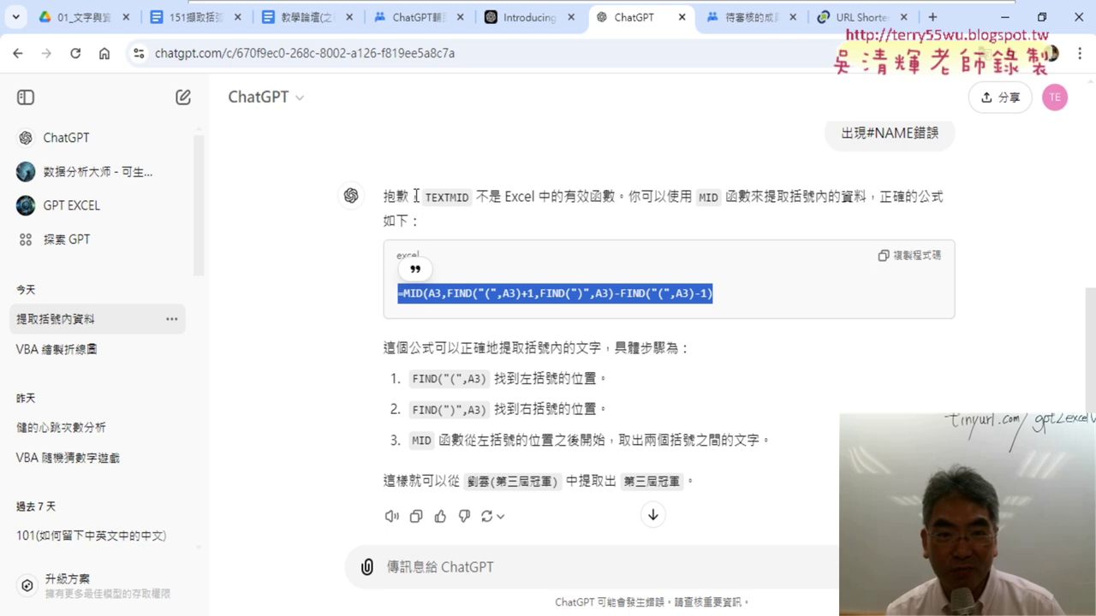
# Replace the TEXTMID formula in B3 with the corrected MID formula.
pyautogui.hotkey('alt', 'Tab')
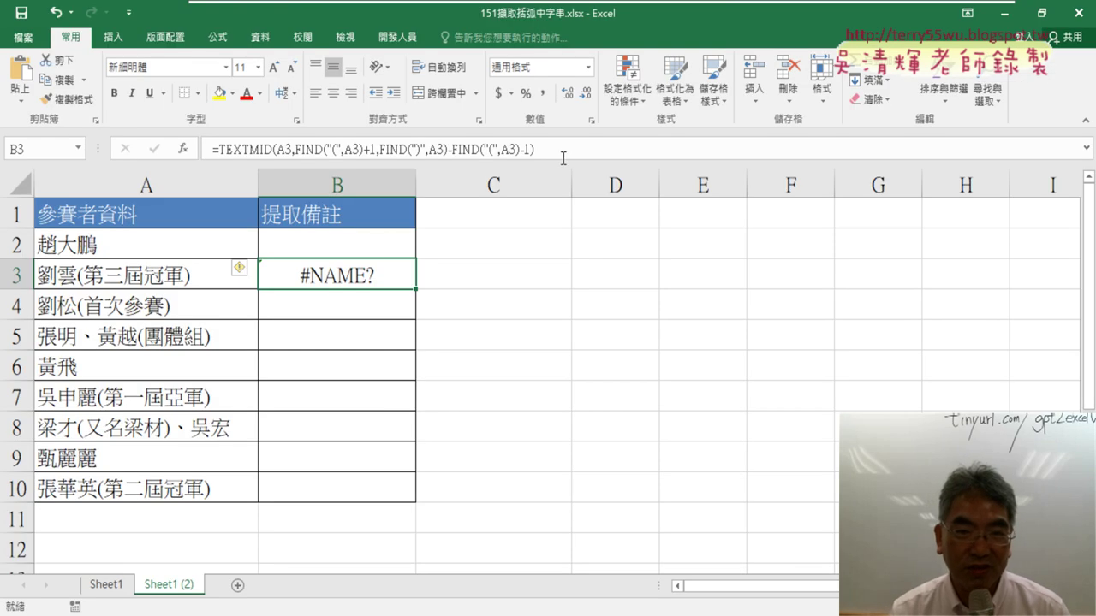
pyautogui.moveTo(534, 150); pyautogui.dragTo(249, 151)
pyautogui.rightClick(249, 151)
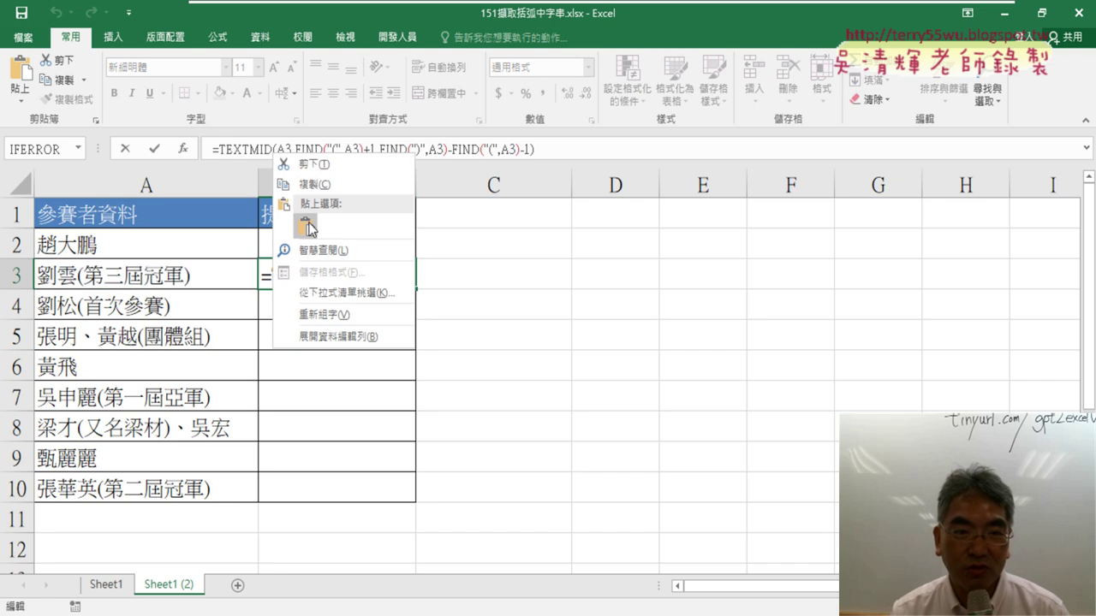
pyautogui.click(376, 68)
pyautogui.click(154, 149)
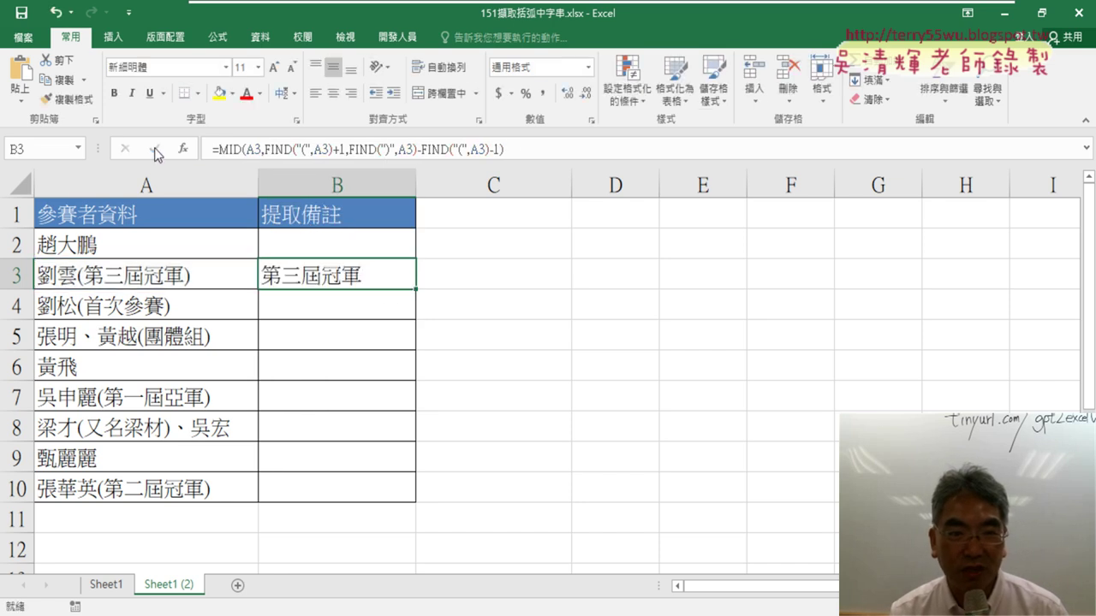
# Fill the MID formula across B2:B10 and check the #VALUE! result in B2.
pyautogui.moveTo(416, 289); pyautogui.dragTo(391, 514)
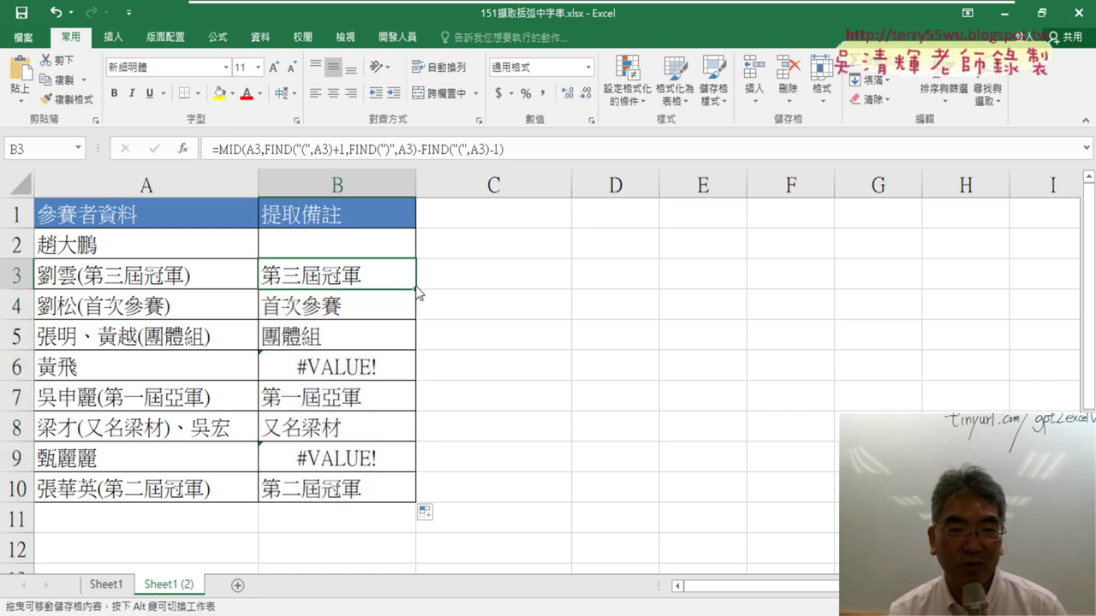
pyautogui.moveTo(415, 290); pyautogui.dragTo(420, 248)
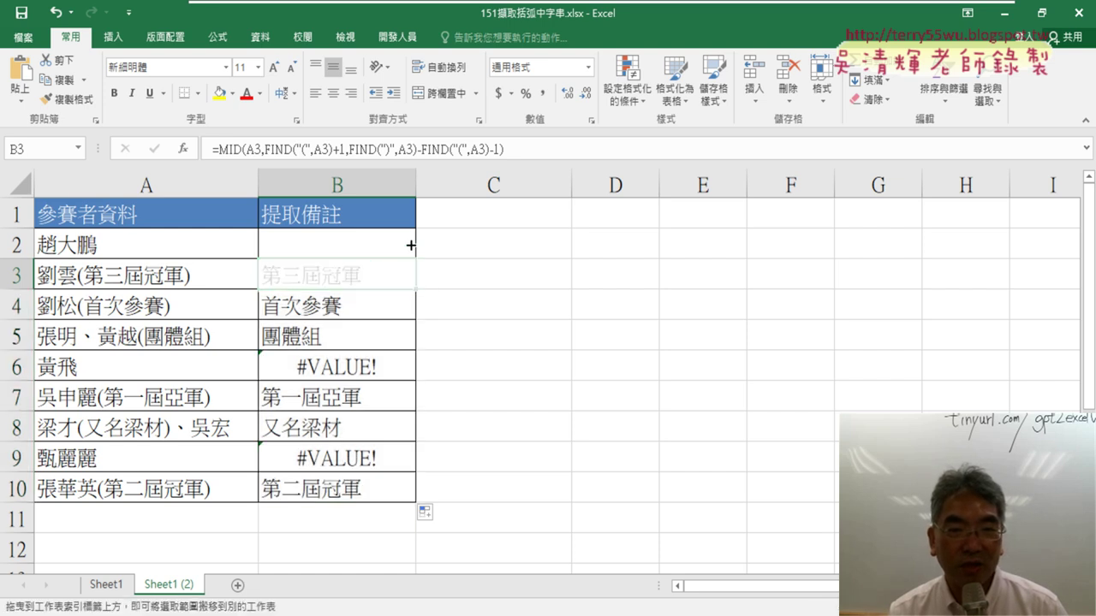
pyautogui.click(343, 243)
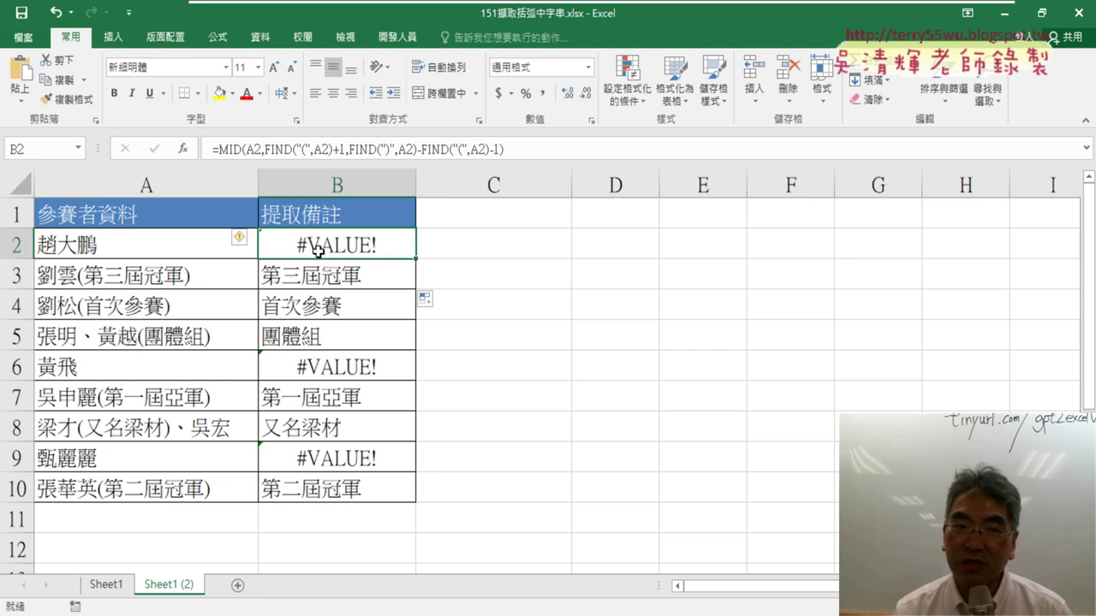
pyautogui.hotkey('alt', 'Tab')
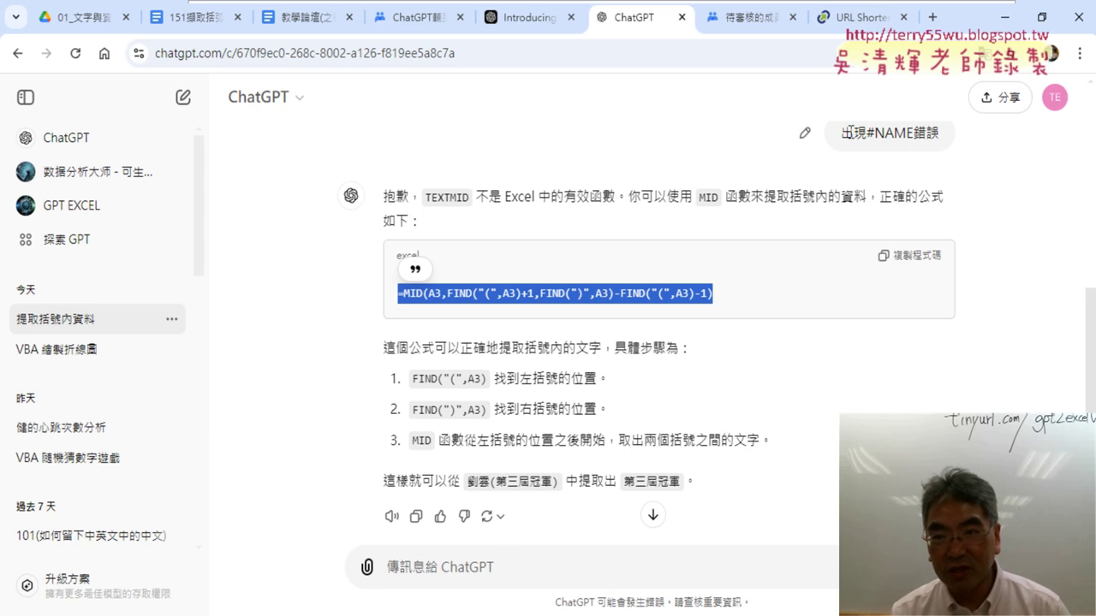
# Paste the earlier 出現#NAME錯誤 message into the chat box and start changing NAME to VALUE.
pyautogui.moveTo(841, 134); pyautogui.dragTo(944, 137)
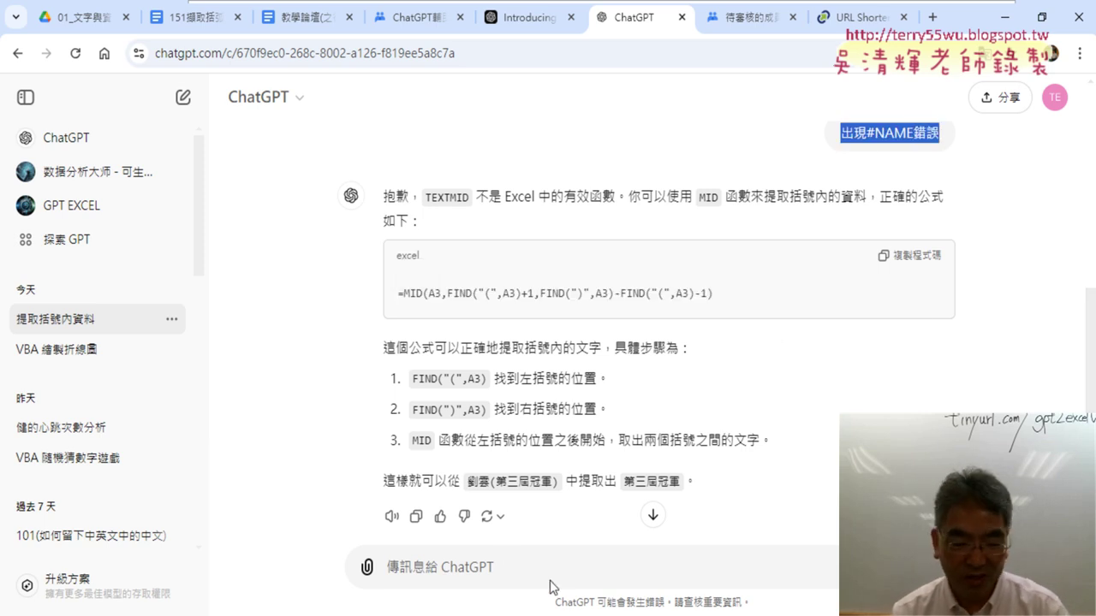
pyautogui.click(491, 567)
pyautogui.hotkey('ctrl', 'v')
pyautogui.moveTo(419, 569); pyautogui.dragTo(452, 560)
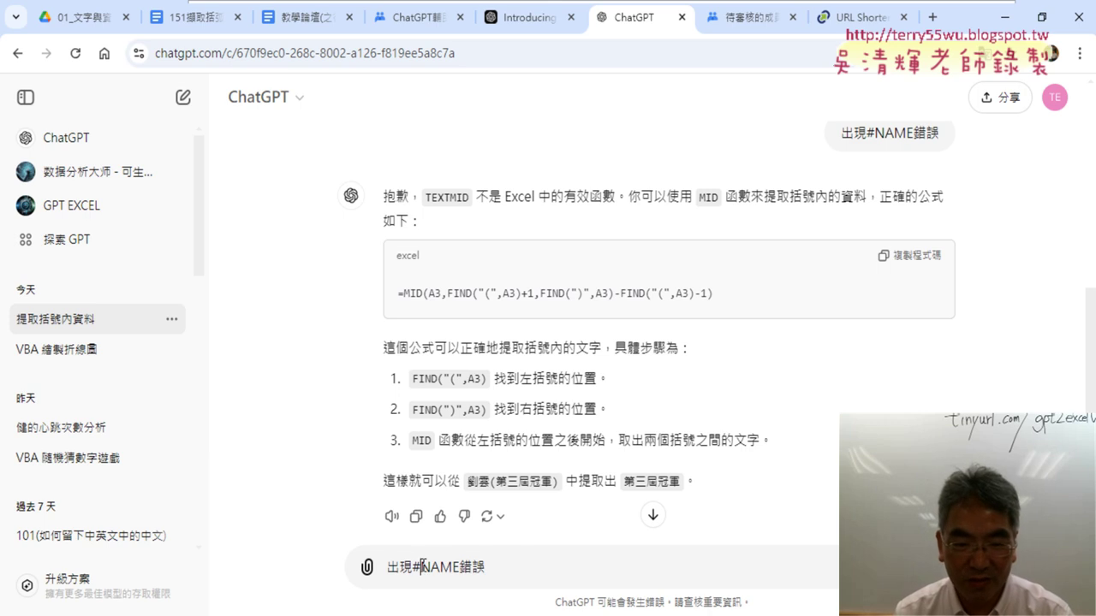
pyautogui.write('VALU')
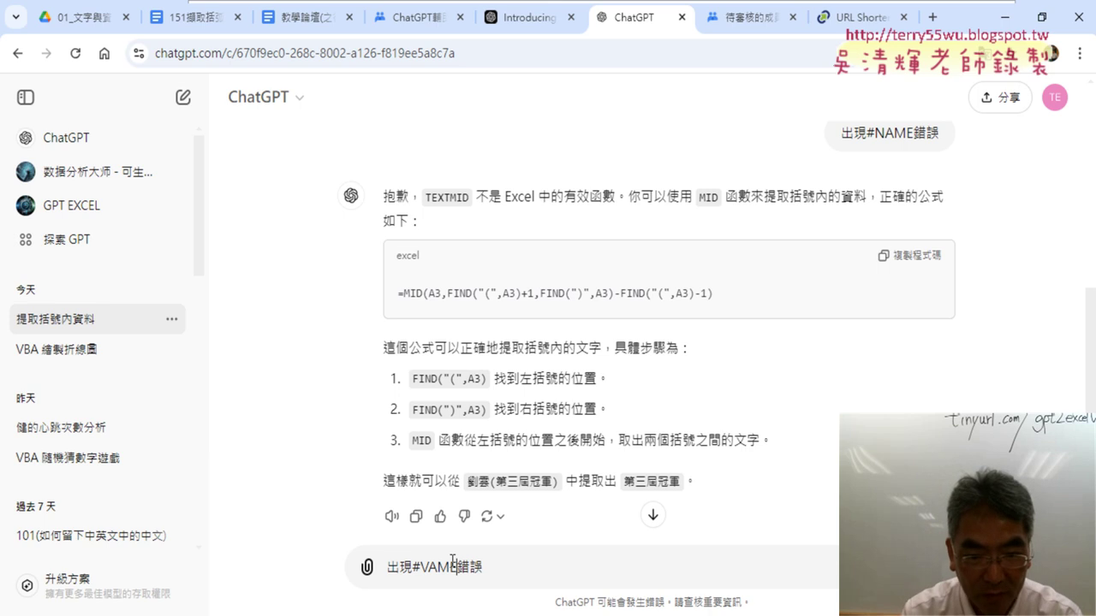
pyautogui.write('LU')
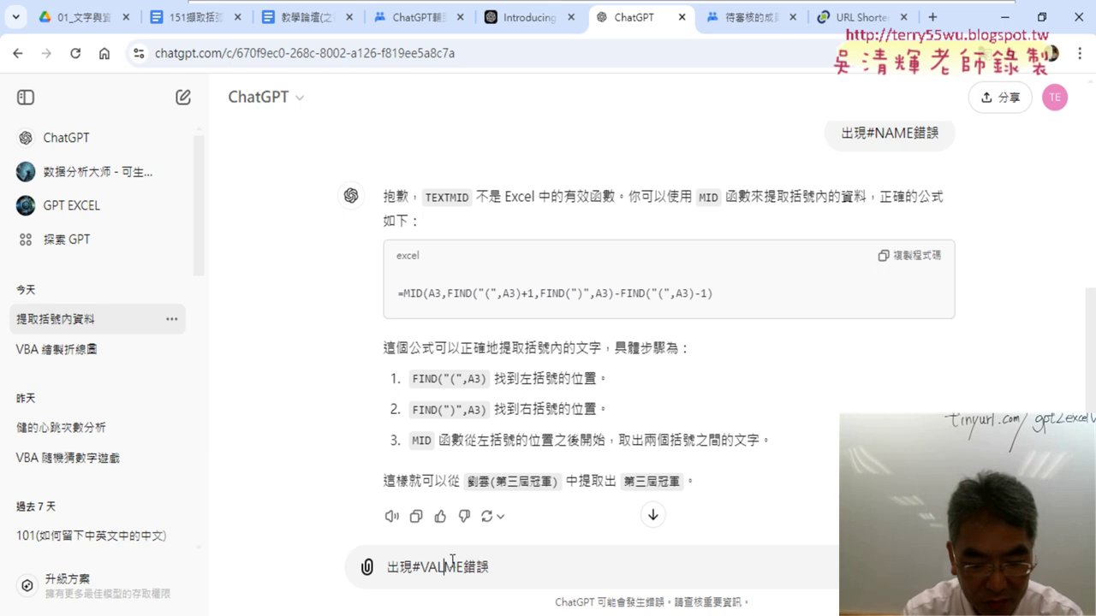